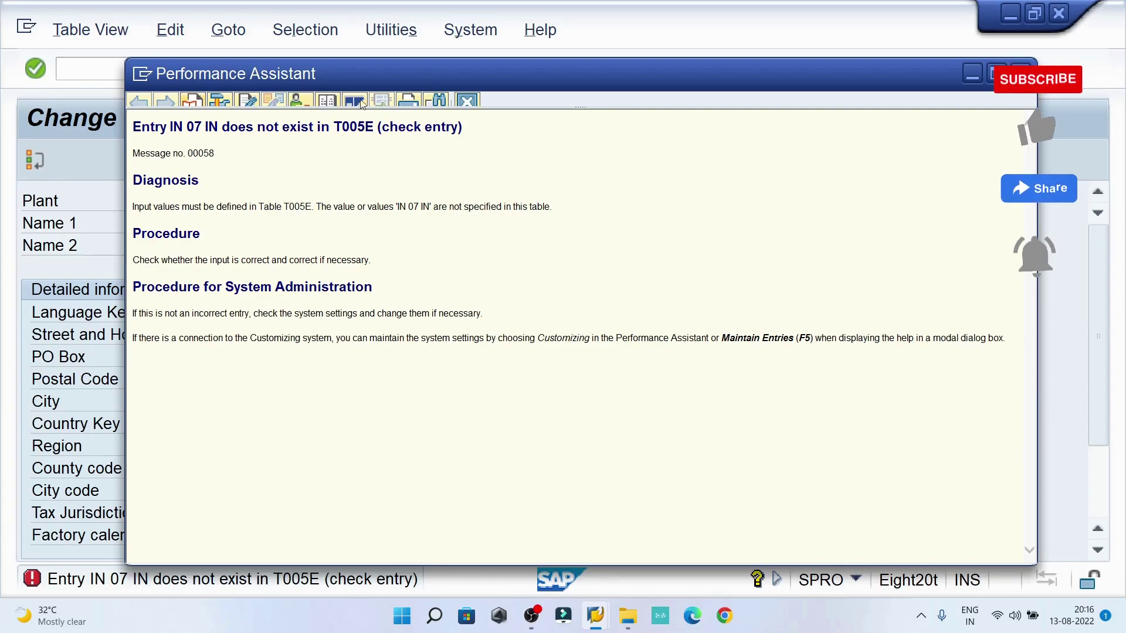
Move and maximize the Performance Assistant window that explains the missing T005E entry
left_click_drag(368, 70, 492, 84)
double_click(492, 84)
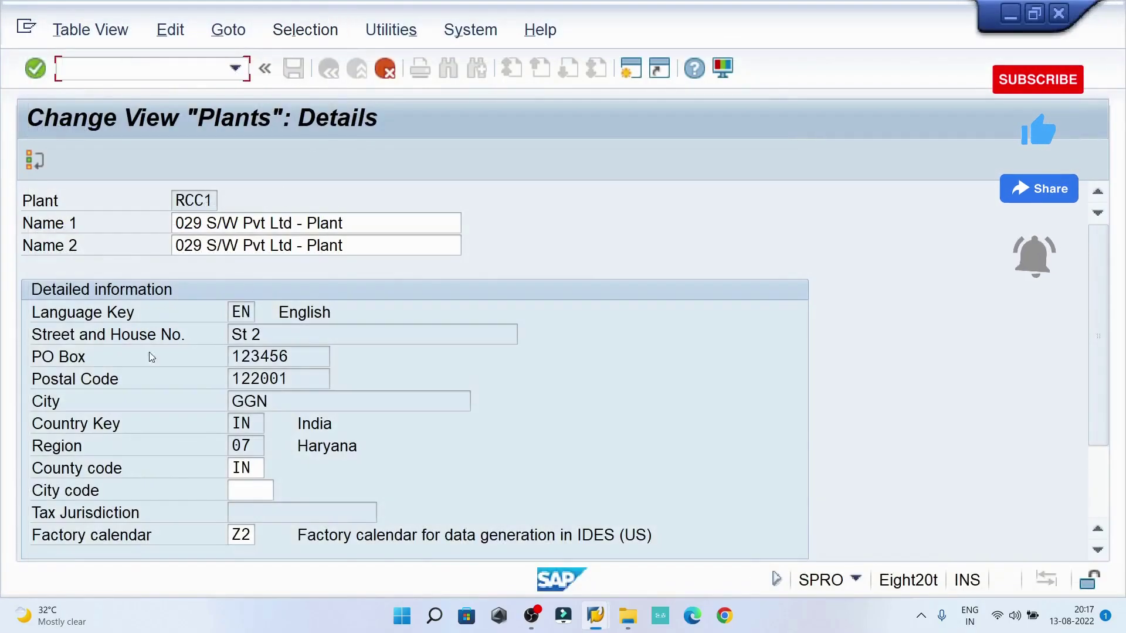
Leave the plant screen and start the SPRO customizing transaction
type("/n")
key("Return")
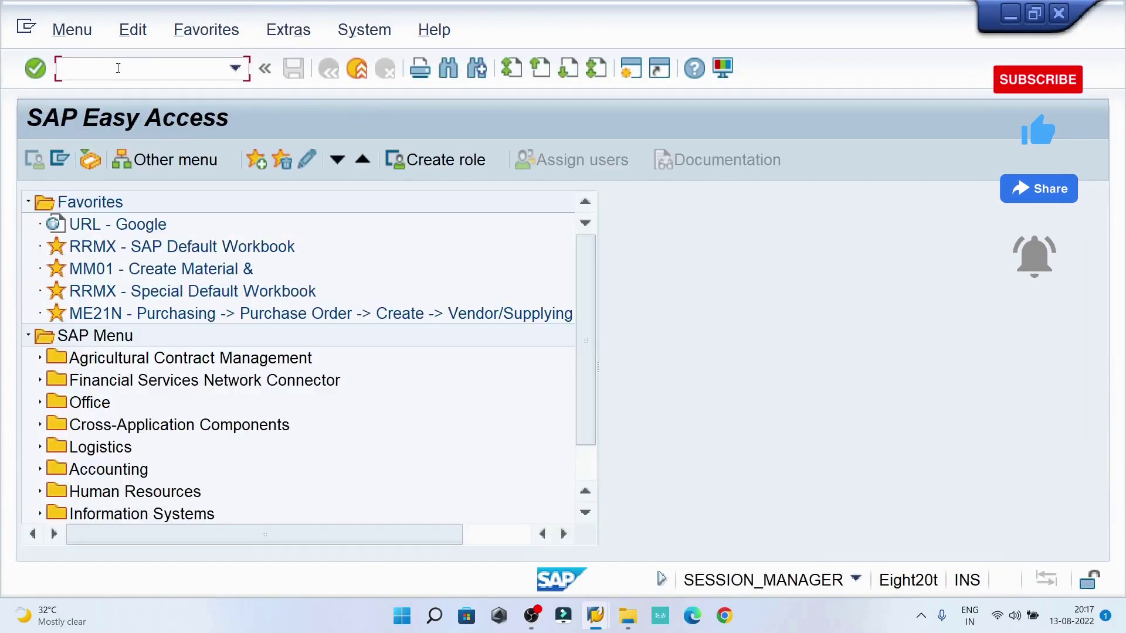
type("spro")
key("Return")
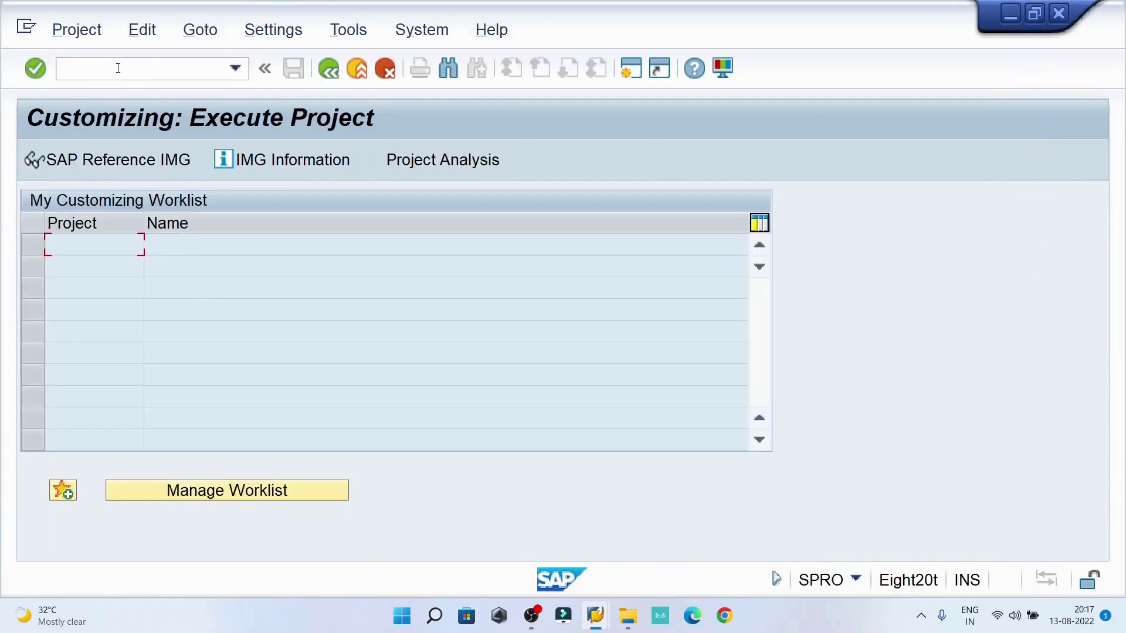
In the Reference IMG, run Define Plant under Enterprise Structure > Definition > Logistics - General
left_click(109, 165)
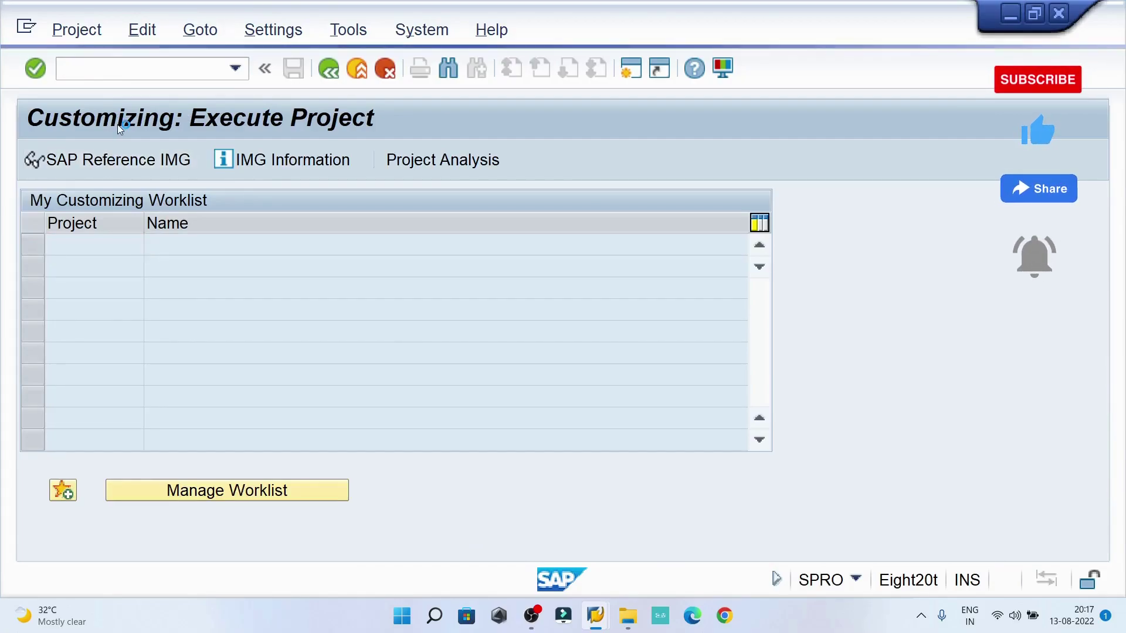
scroll(42, 465, "down", 1)
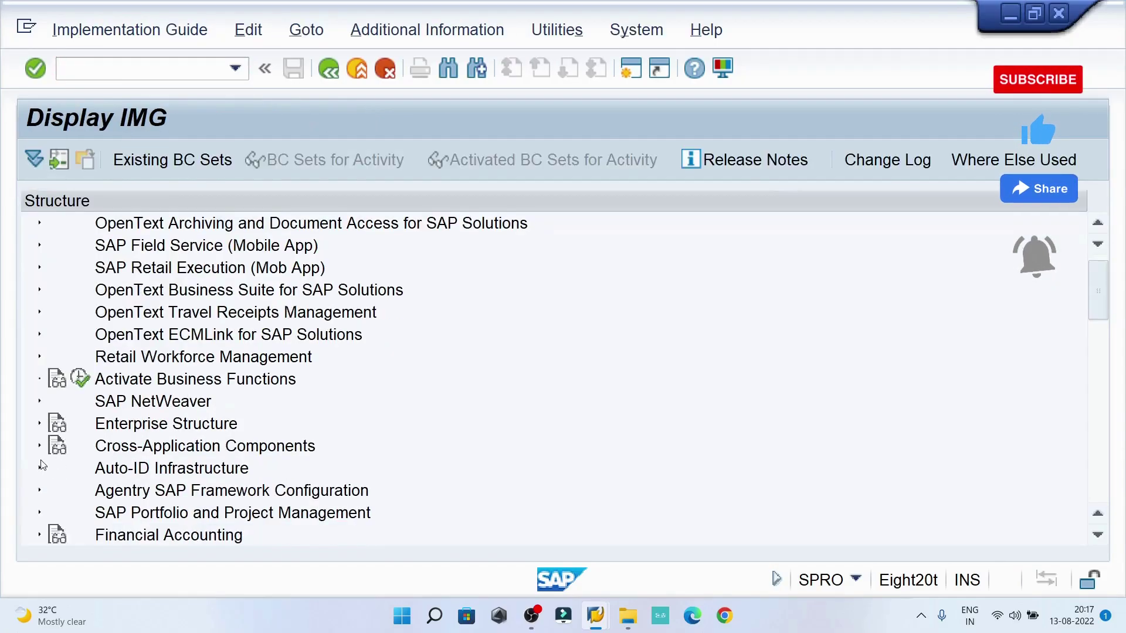
left_click(40, 424)
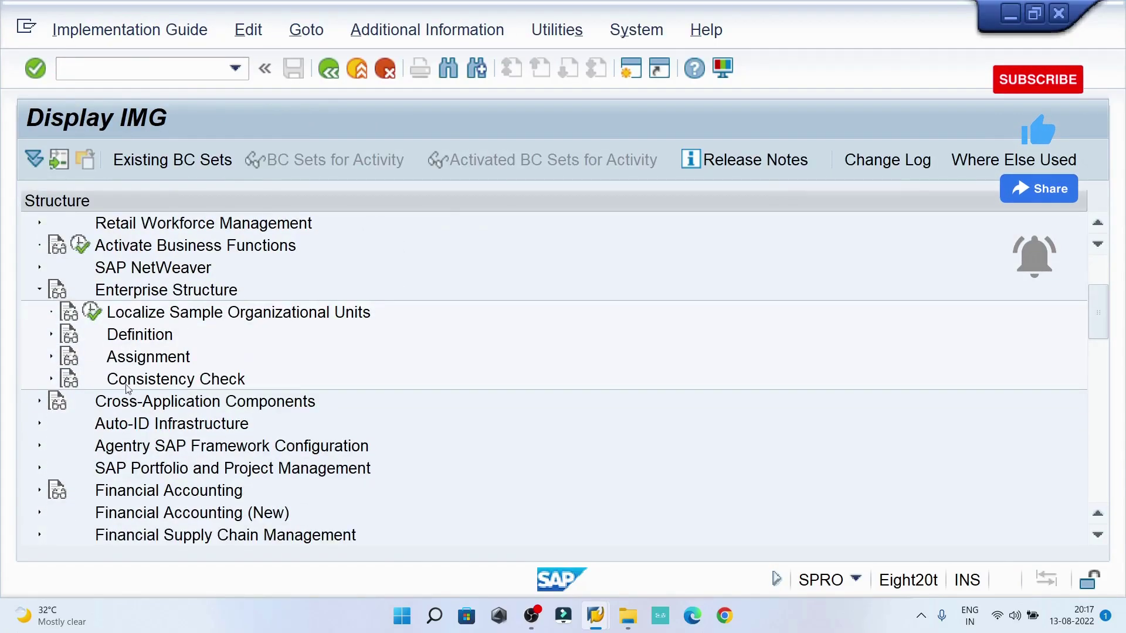
left_click(51, 335)
left_click(64, 402)
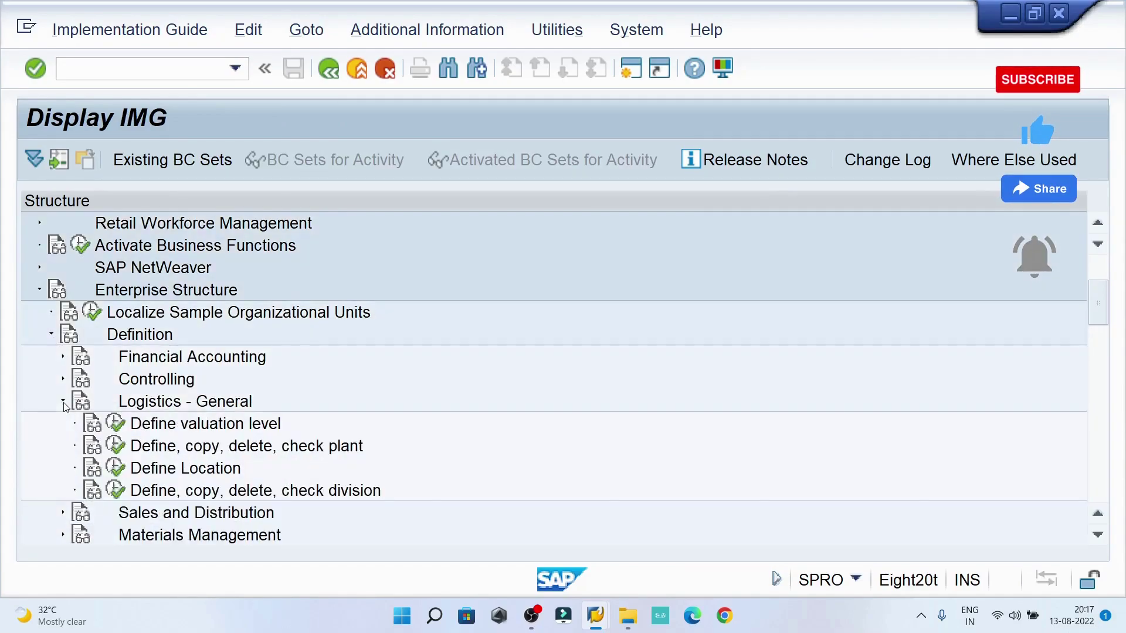
left_click(118, 447)
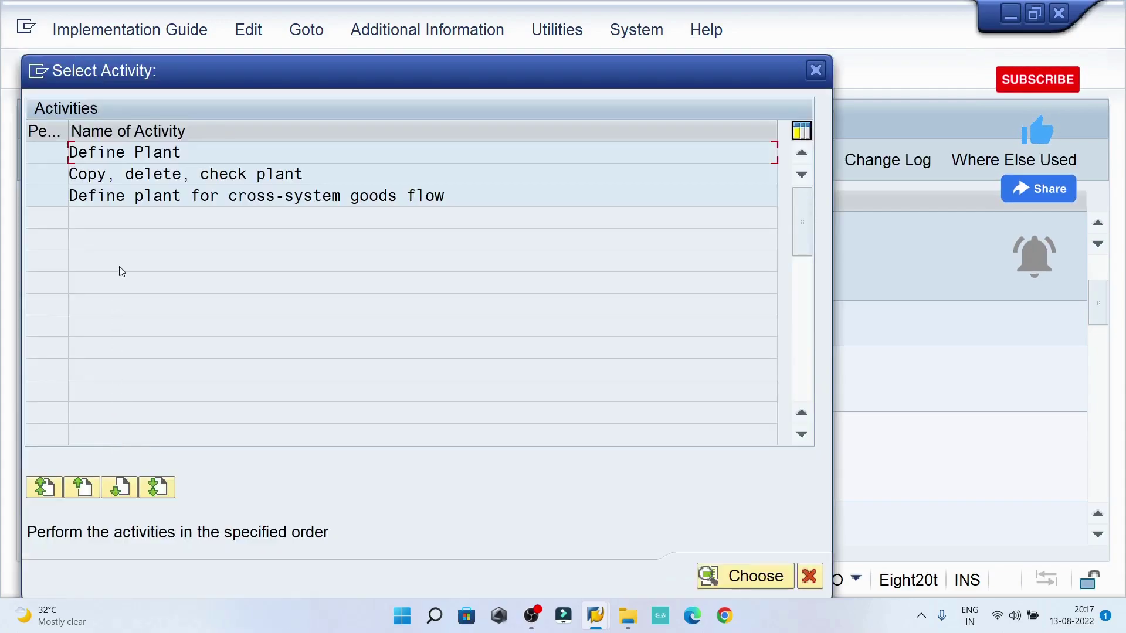
double_click(125, 153)
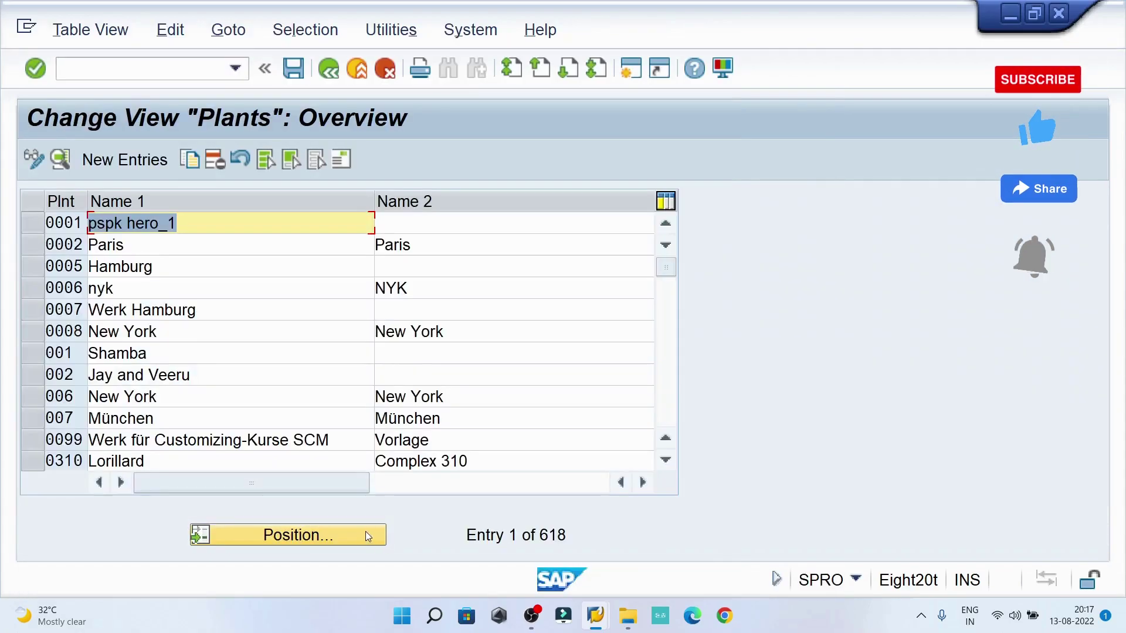
Position the Plants list on RCC1 and open that plant's details
left_click(365, 531)
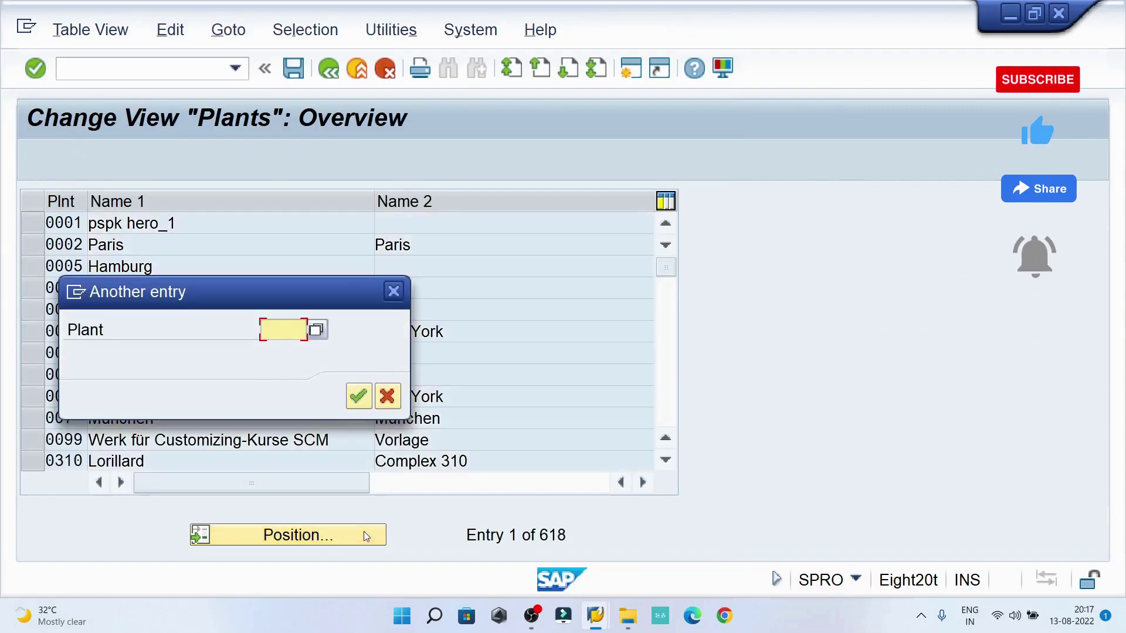
left_click(285, 328)
left_click(279, 349)
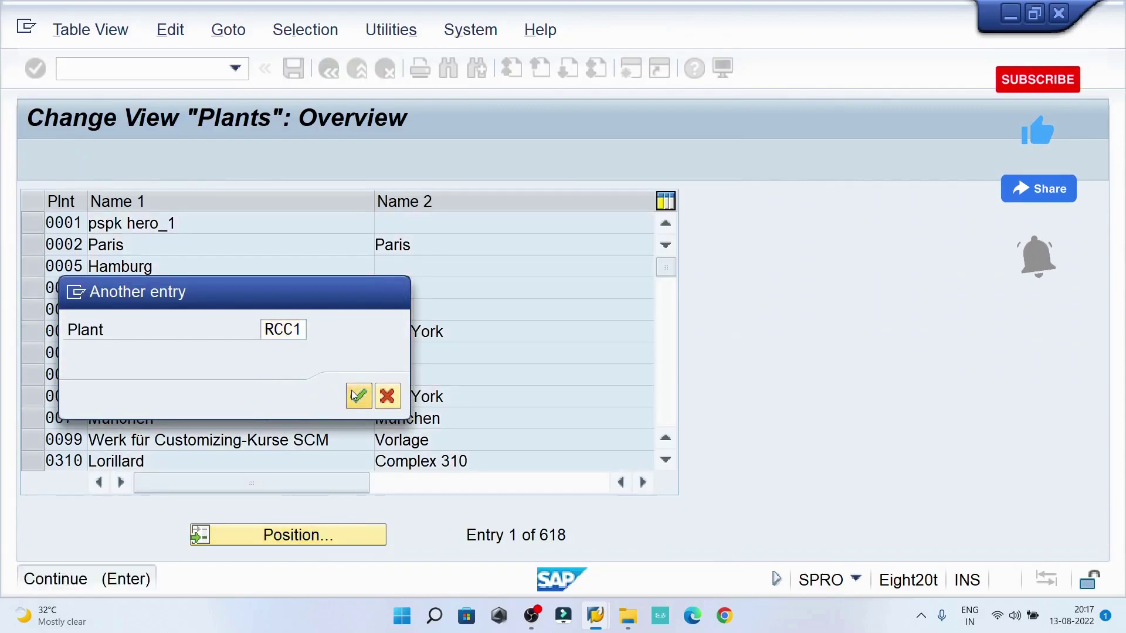
left_click(358, 396)
double_click(76, 222)
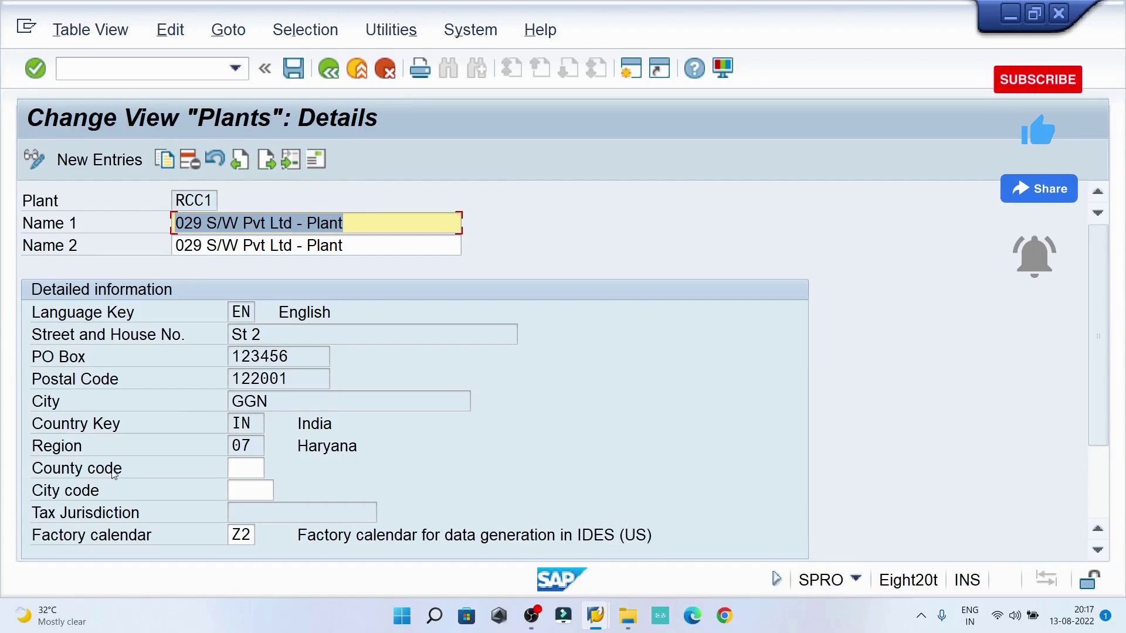
Enter county code IN for plant RCC1, which is rejected as missing from T005E
left_click(241, 467)
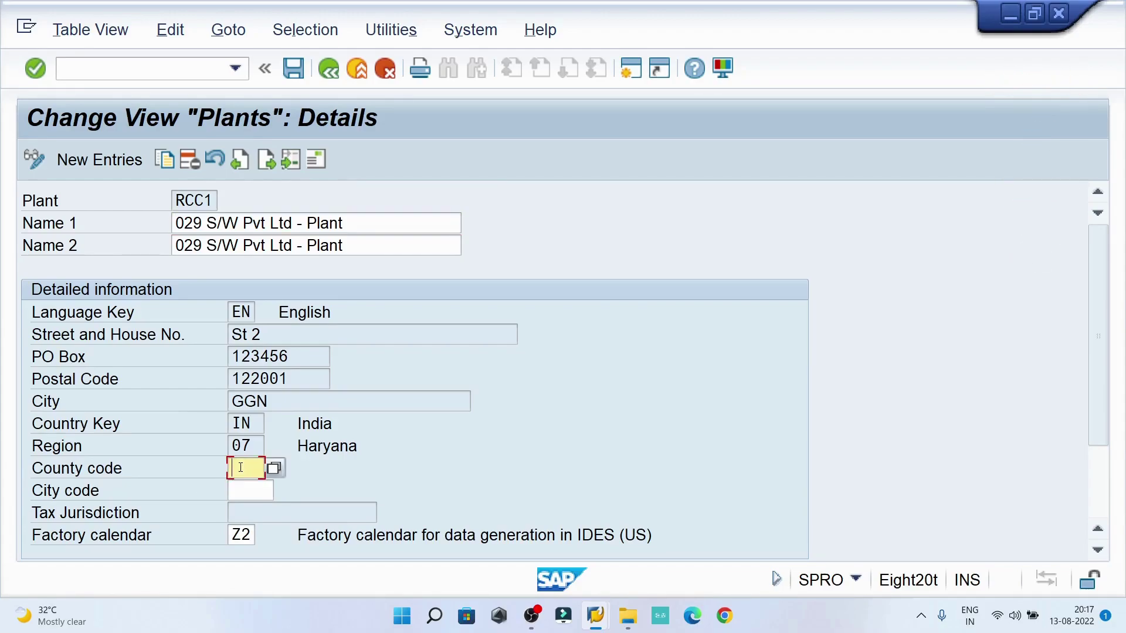
left_click(274, 467)
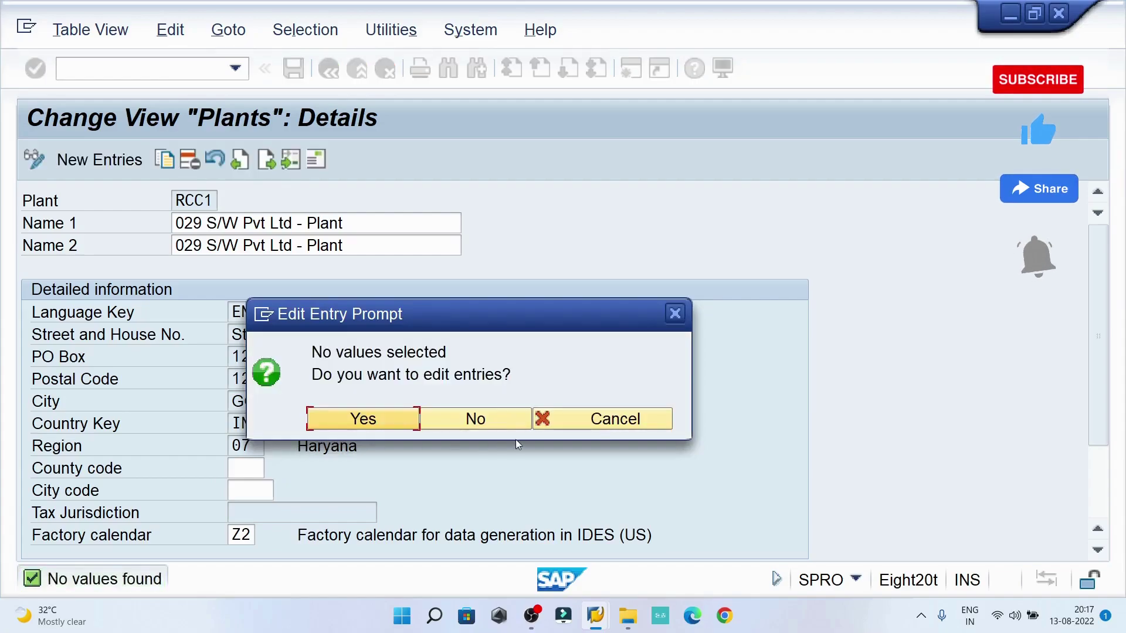
left_click(586, 424)
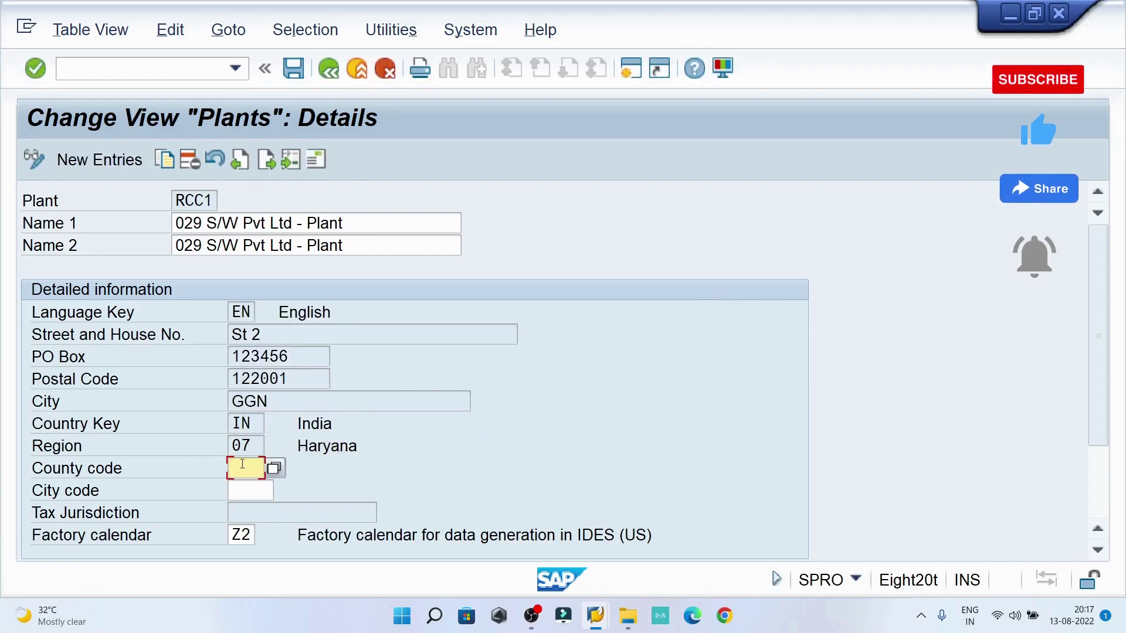
type("IN")
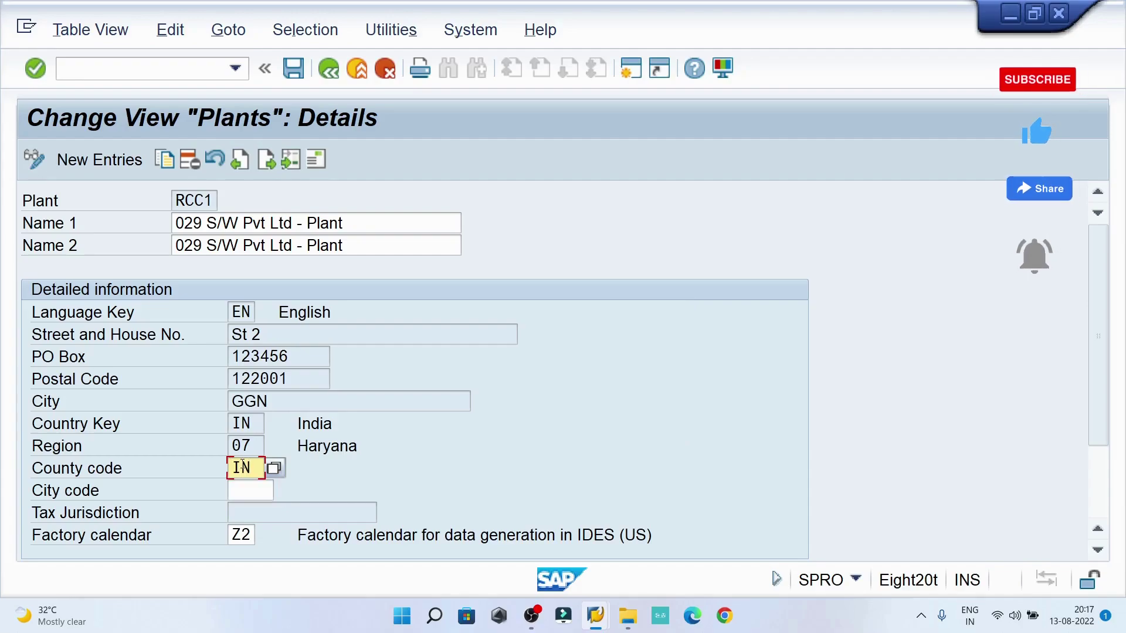
key("Return")
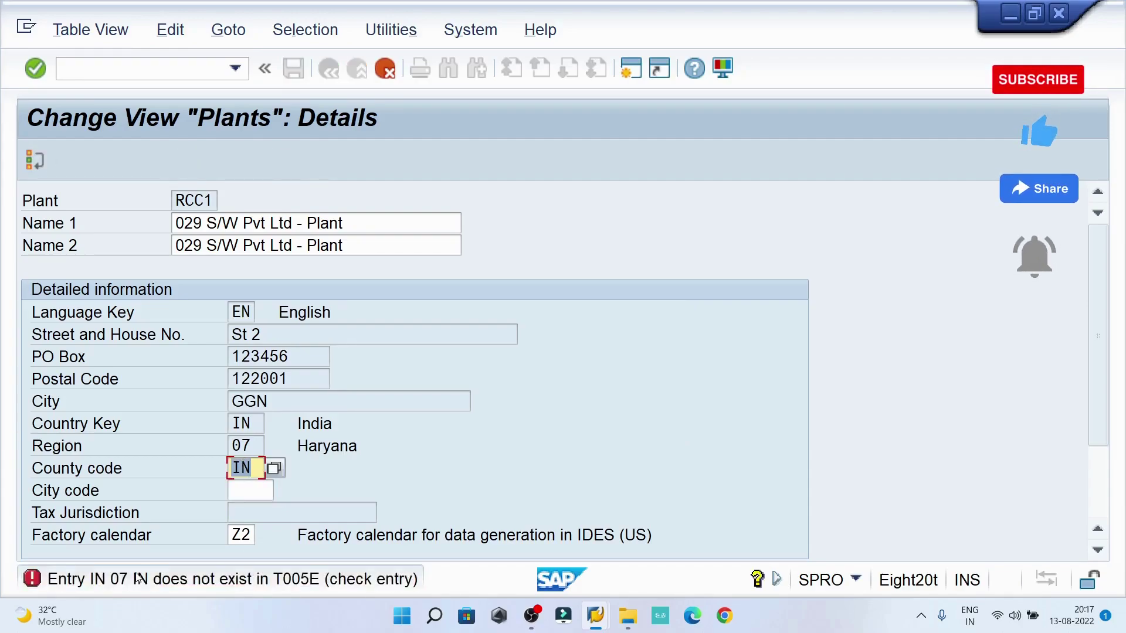
Open and read the long text of message 00058 about undefined entry 'IN 07 IN'
double_click(139, 580)
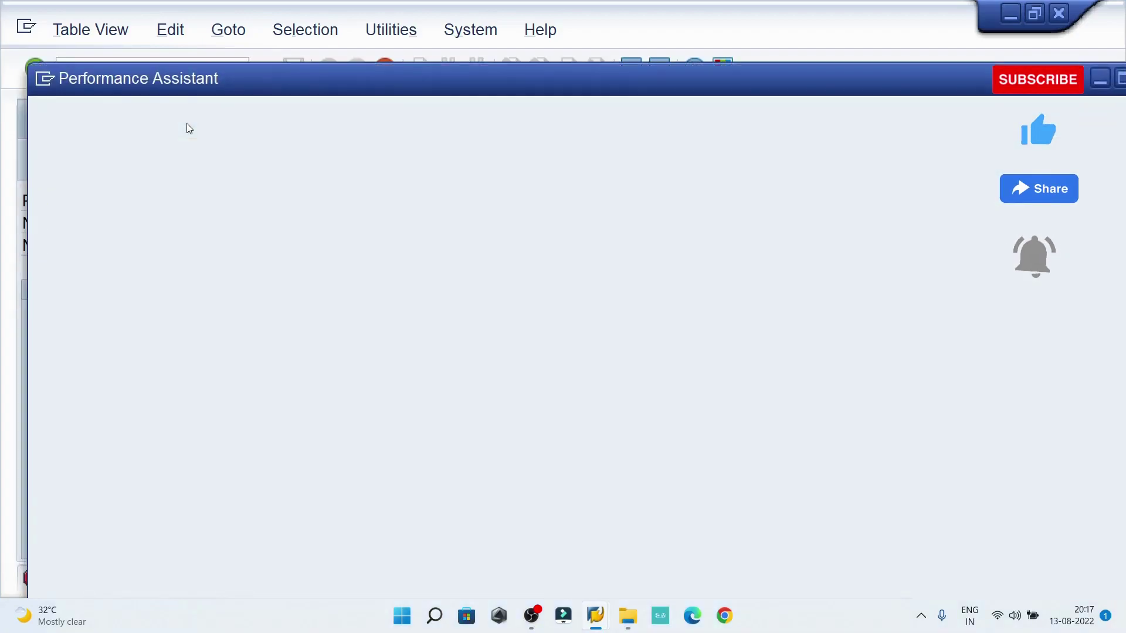
left_click_drag(223, 101, 647, 87)
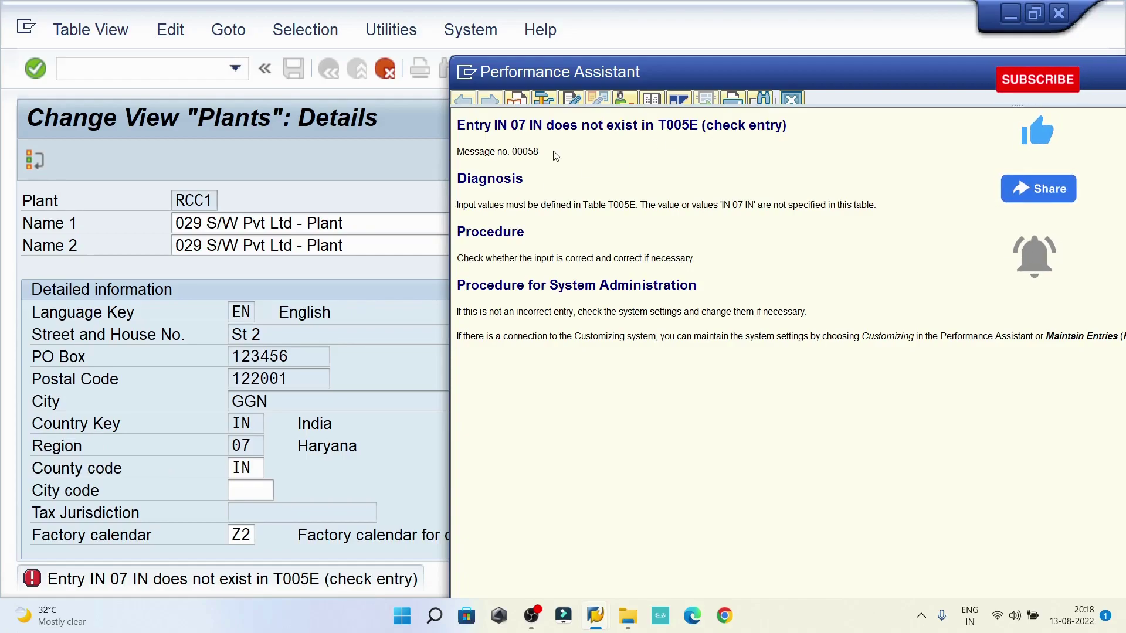
left_click_drag(545, 157, 457, 158)
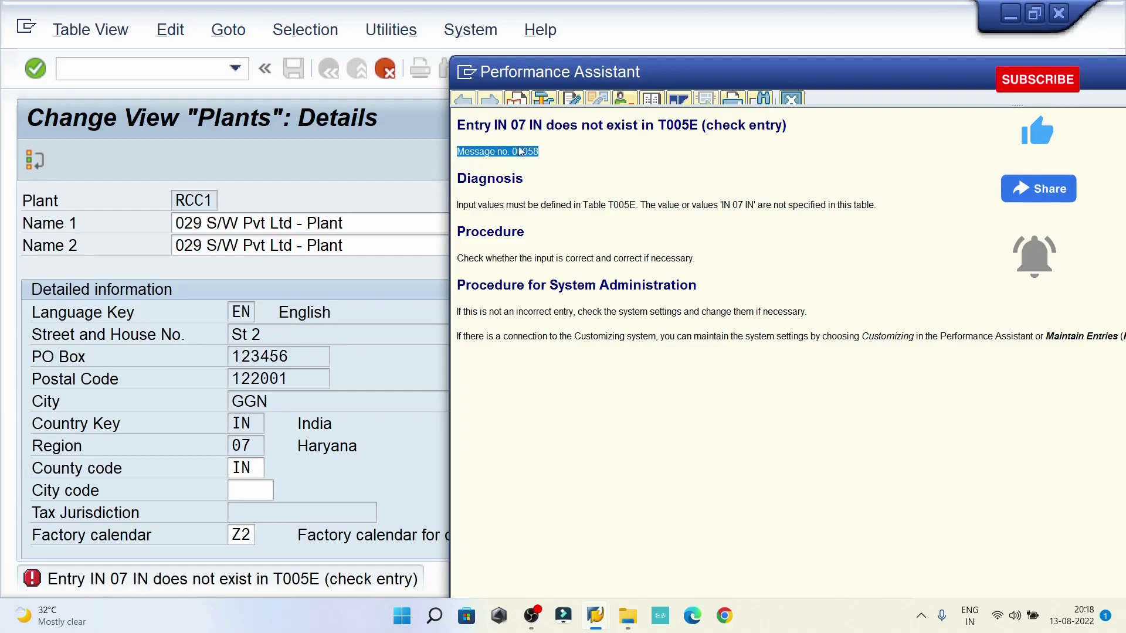
Close the error explanation and start SPRO again with /oSPRO
left_click(792, 99)
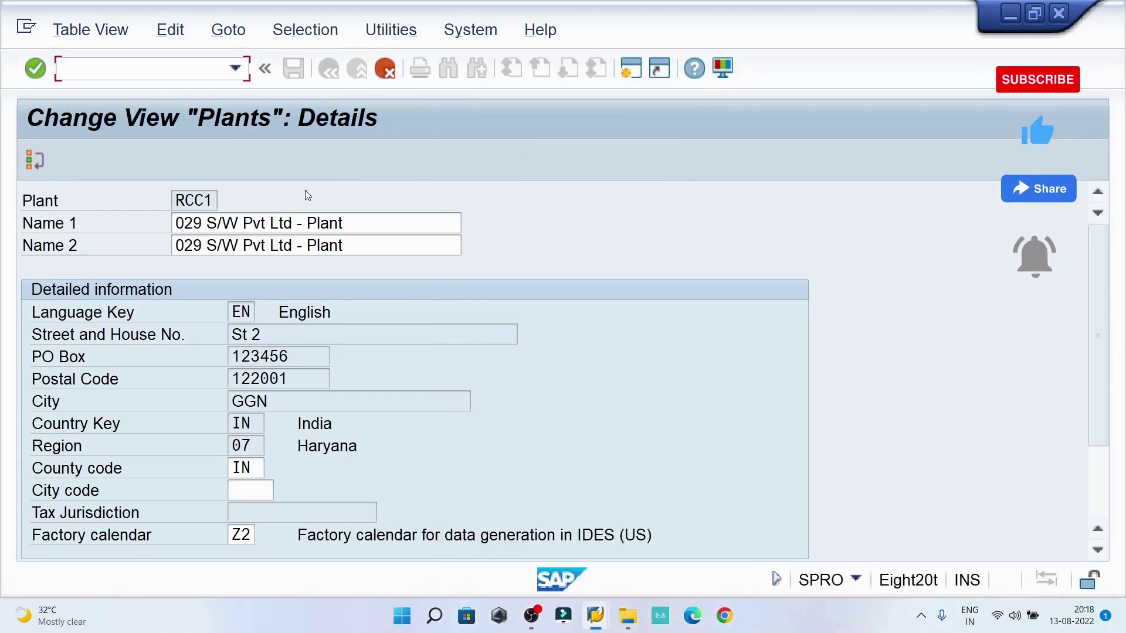
type("/ospro")
key("Return")
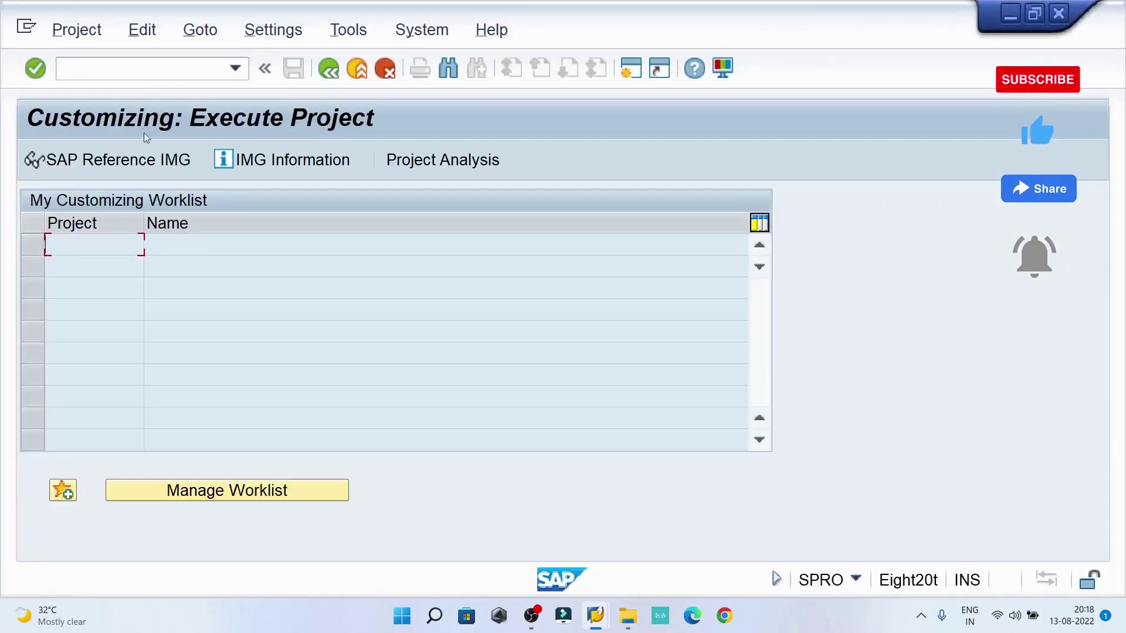
Run Define Regional Codes under Sales and Distribution > Basic Functions > Taxes
left_click(144, 160)
scroll(294, 362, "down", 1)
scroll(293, 362, "down", 5)
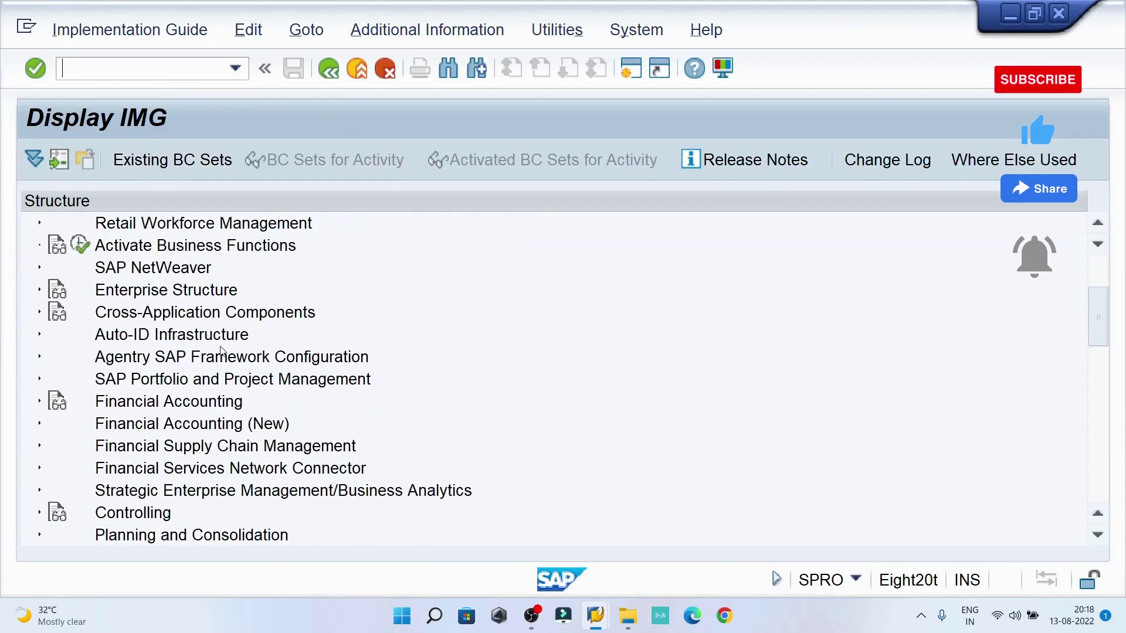
scroll(220, 350, "down", 2)
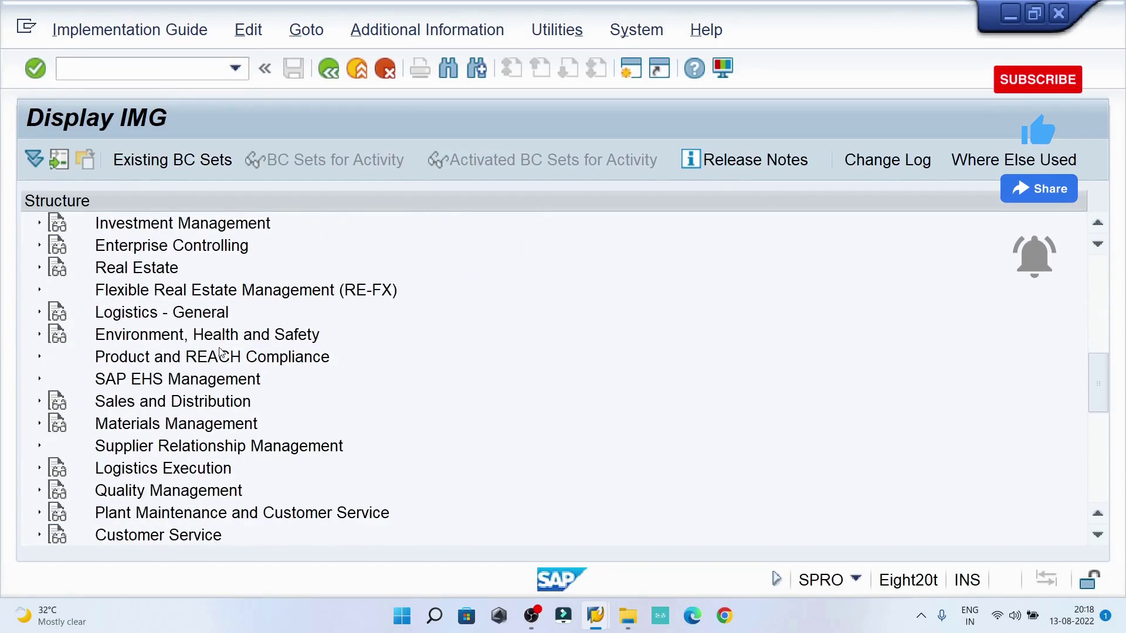
left_click(40, 402)
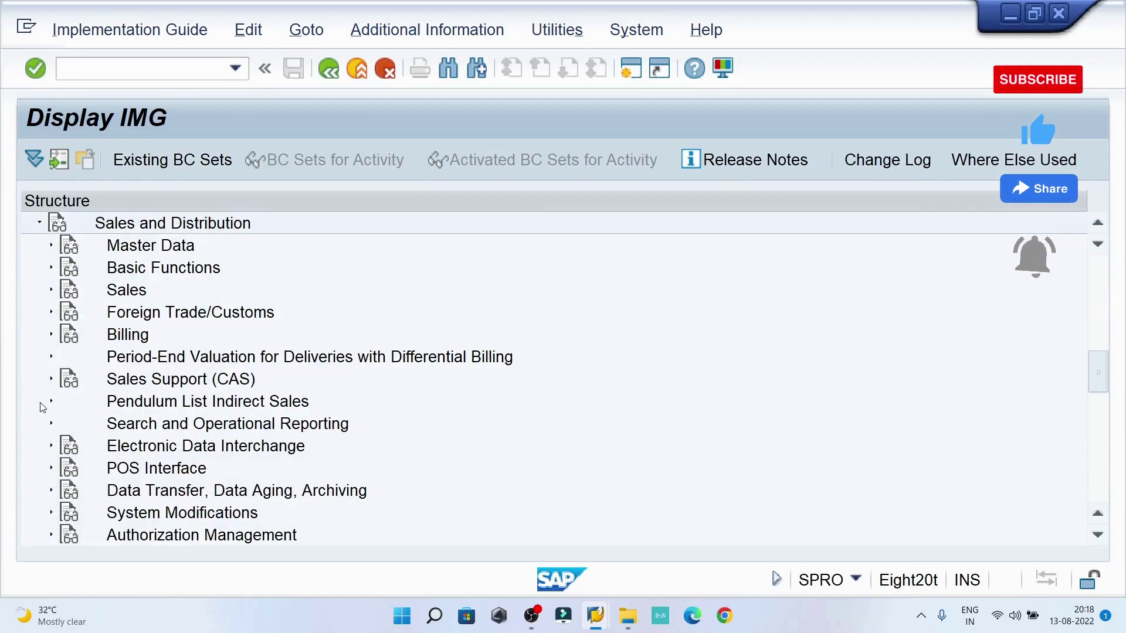
left_click(51, 268)
left_click(63, 312)
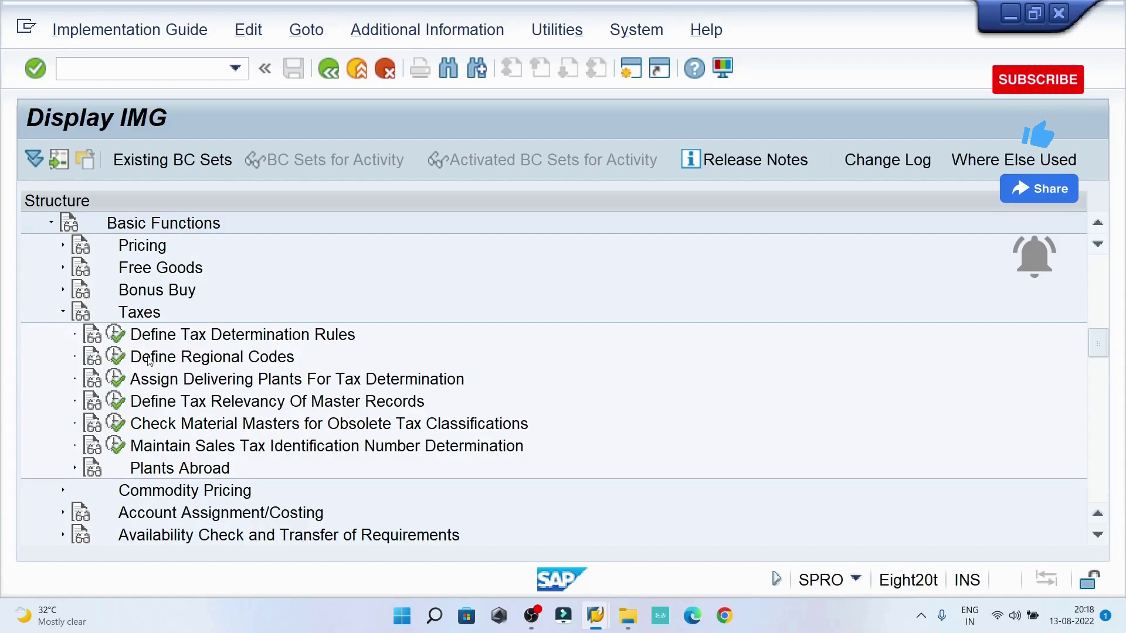
left_click(253, 359)
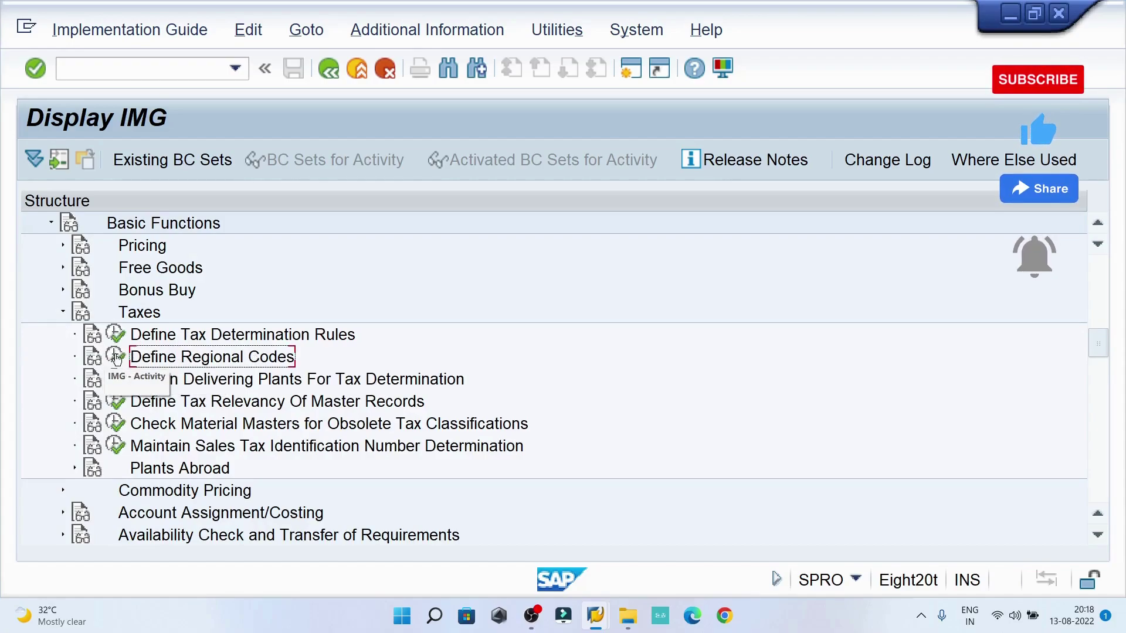
left_click(114, 358)
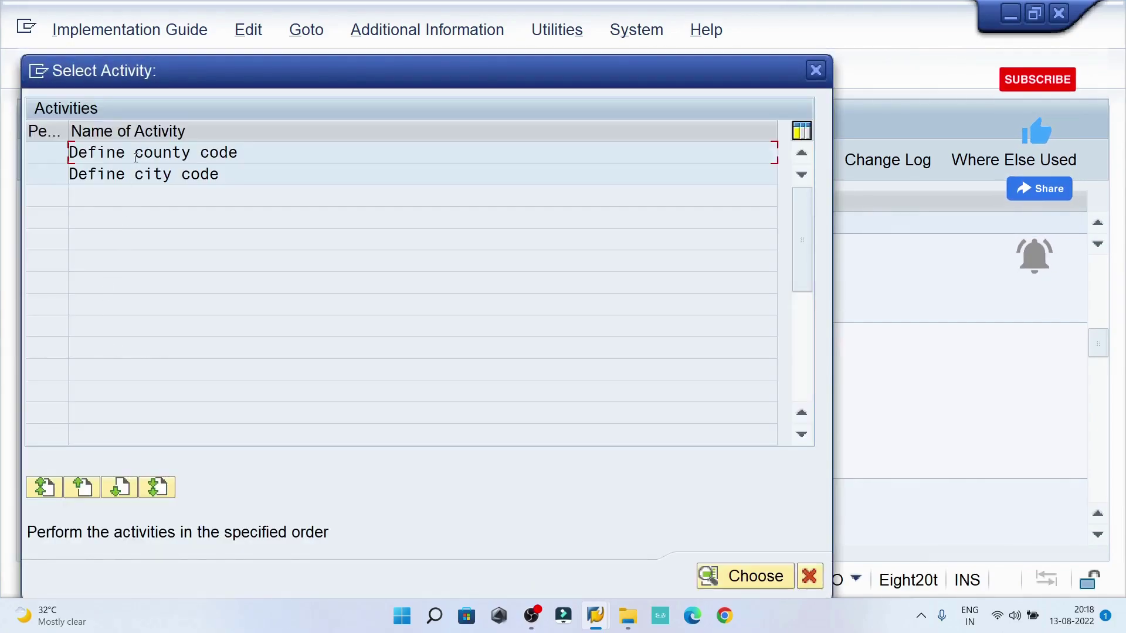
Open Define county code and start a new entry for country IN, region 07 (Haryana)
double_click(143, 154)
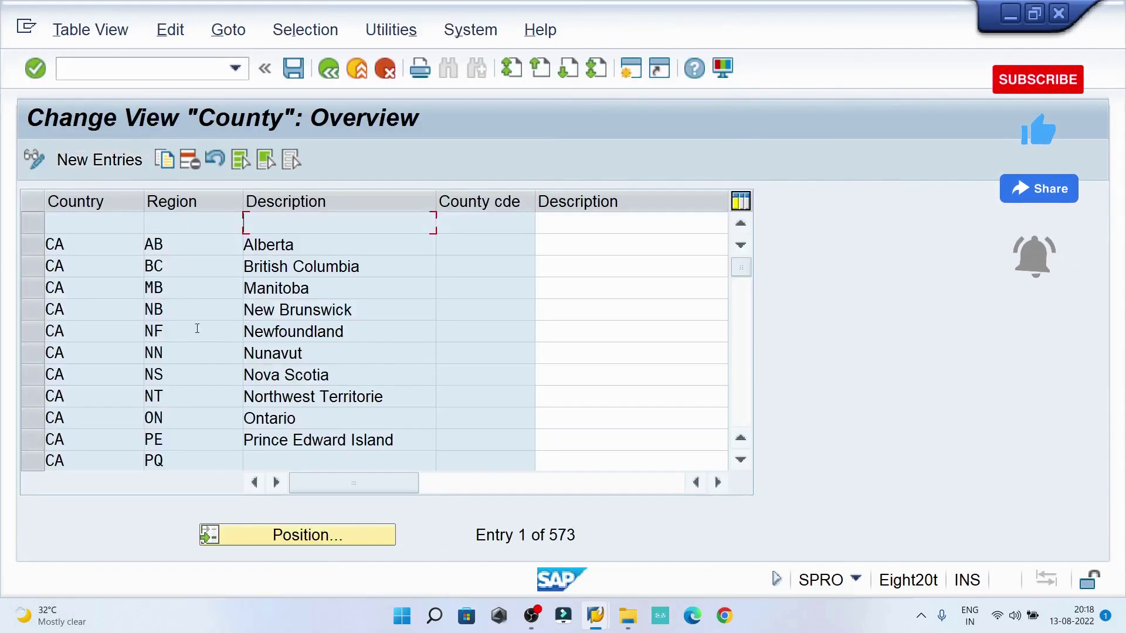
left_click(107, 160)
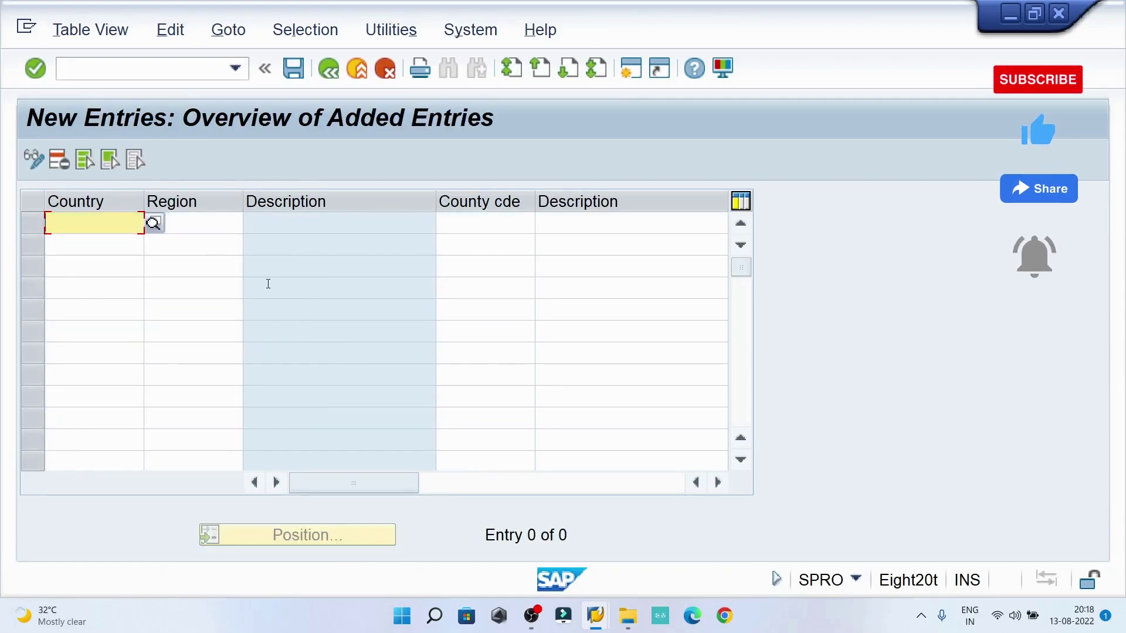
type("IN")
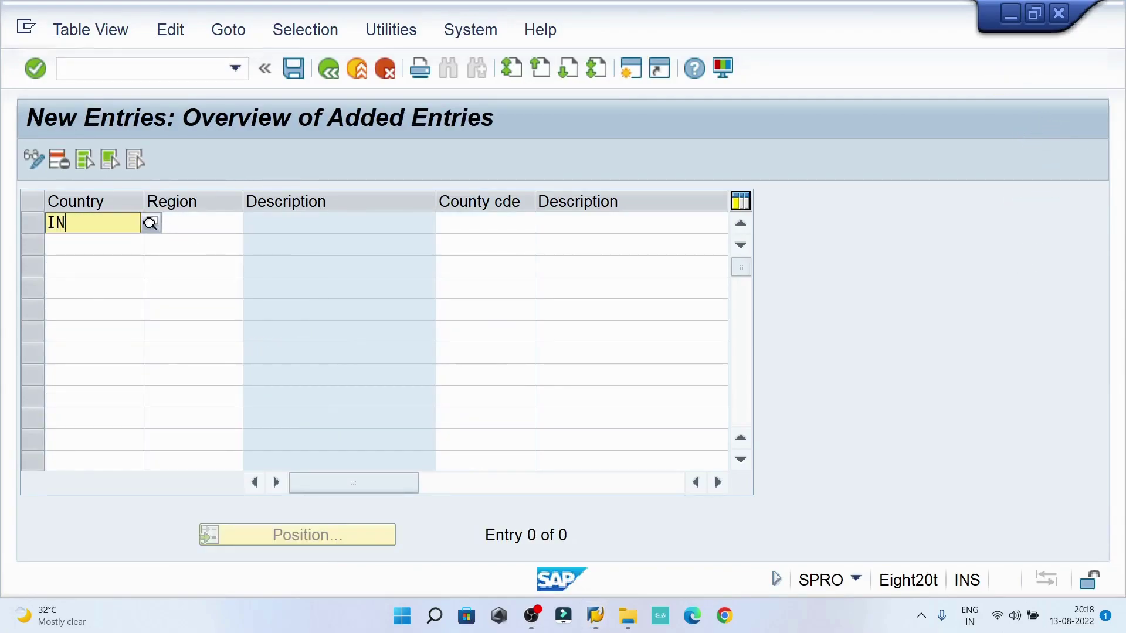
left_click(191, 269)
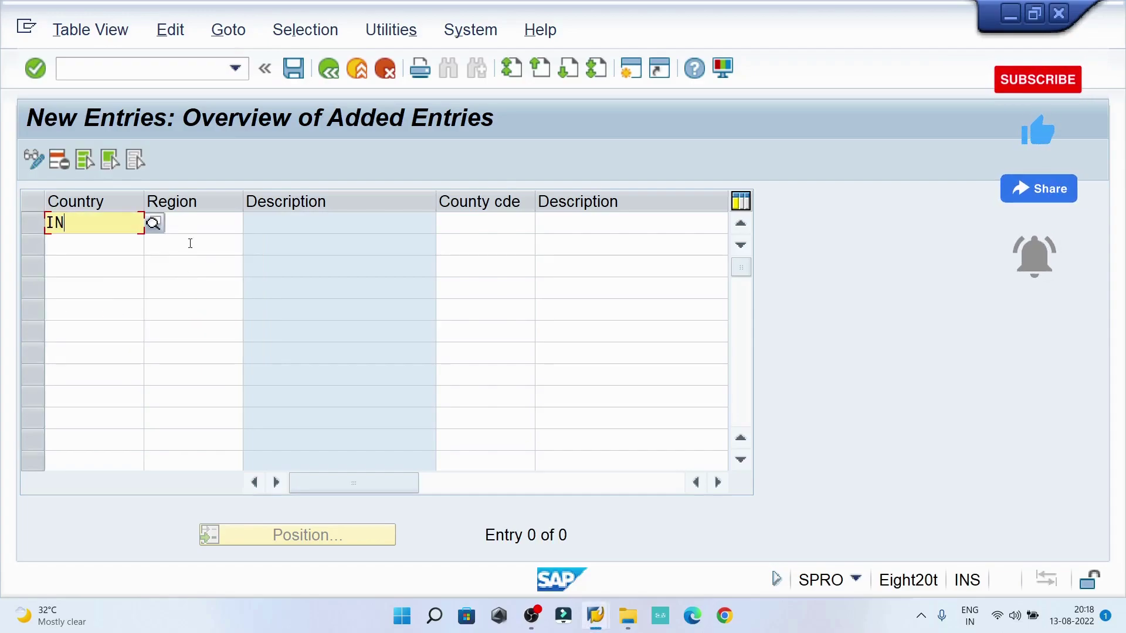
left_click(201, 221)
type("IN")
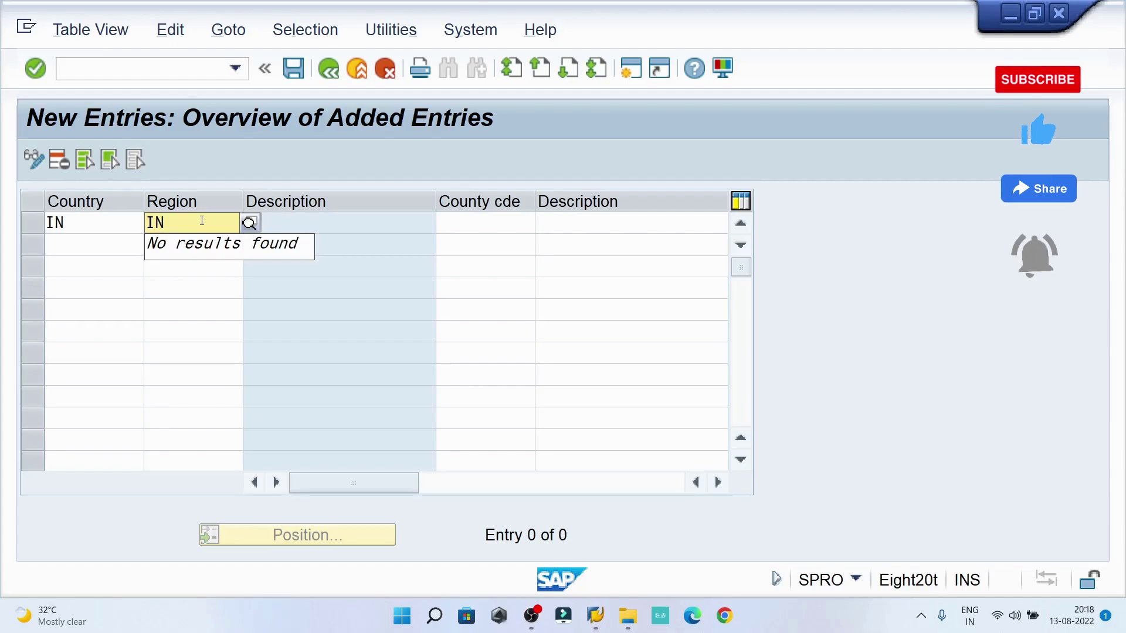
key("shift+Home")
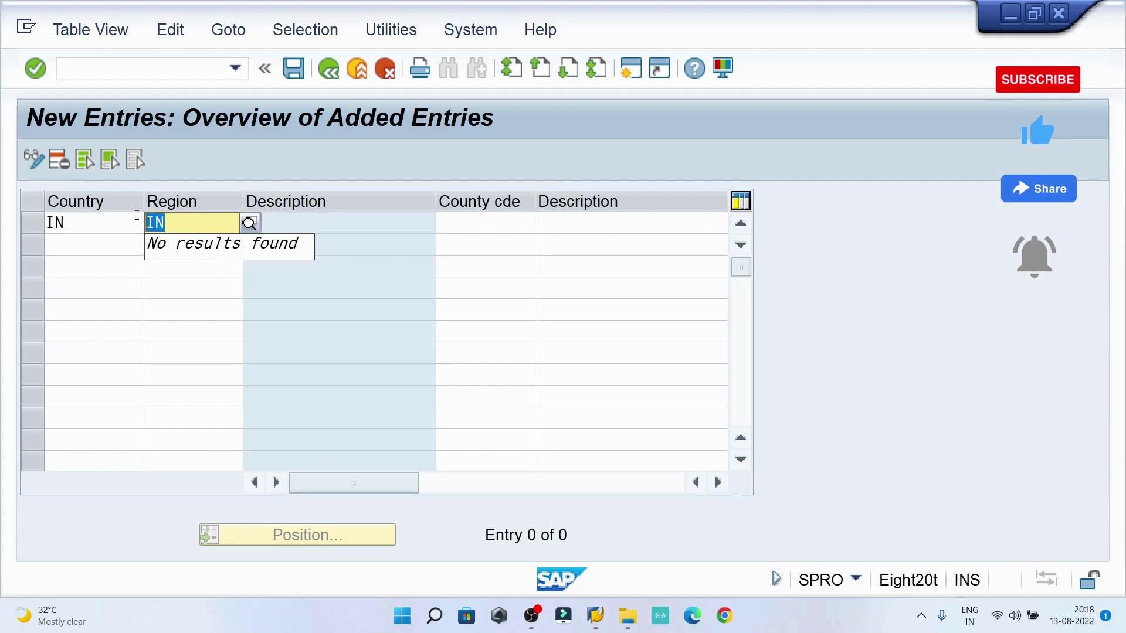
type("07")
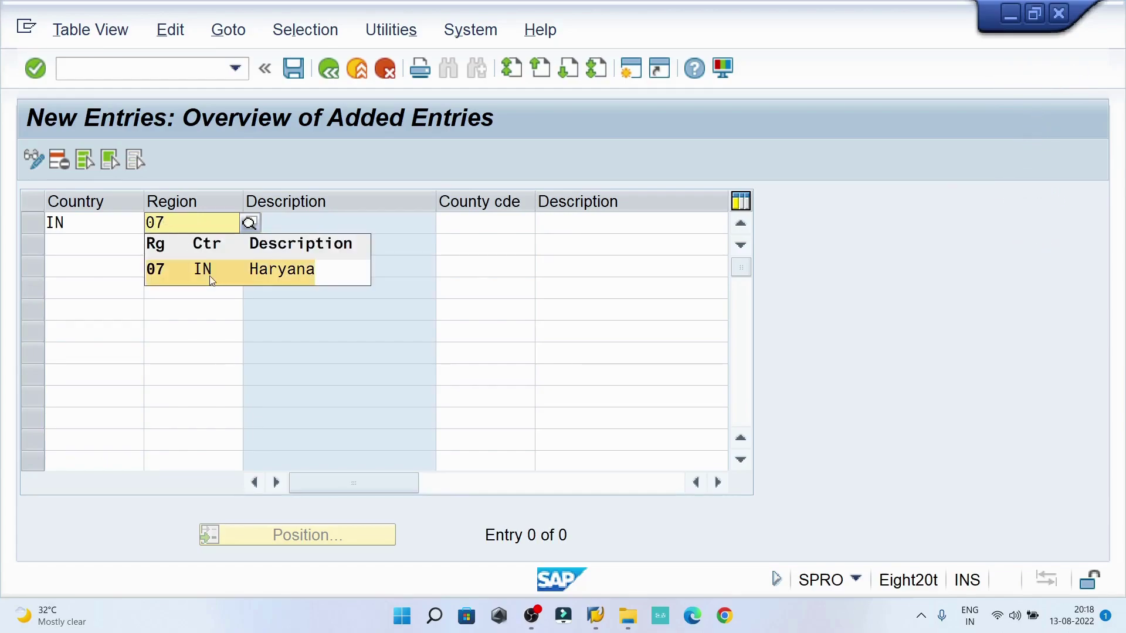
left_click(211, 276)
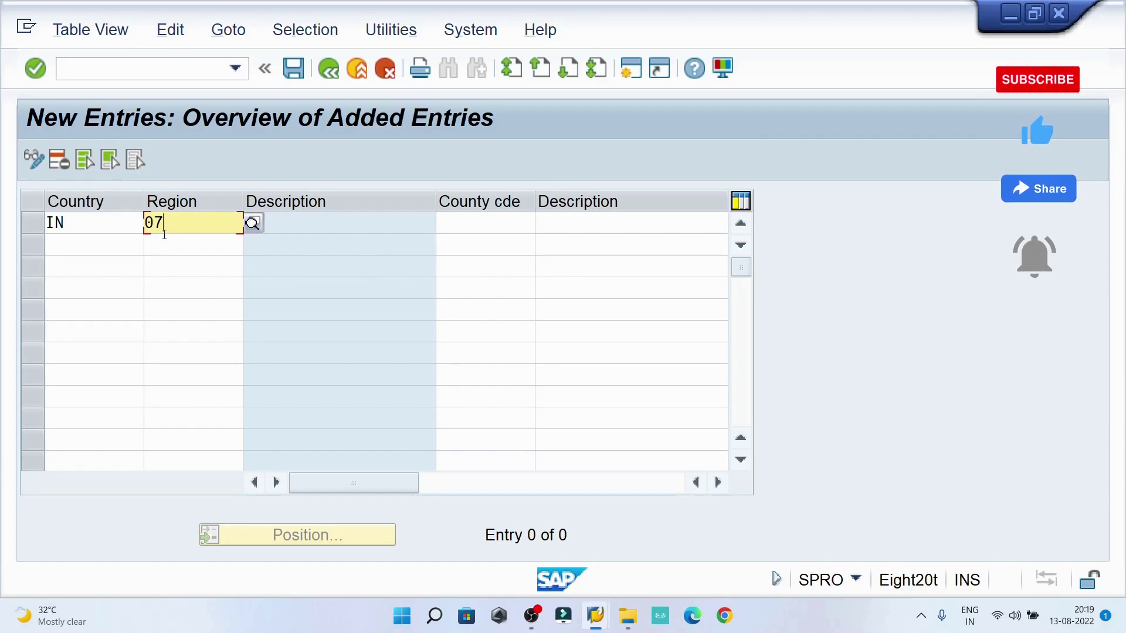
Give the entry county code IN with description 'In - Haryana' and validate the row
left_click(481, 225)
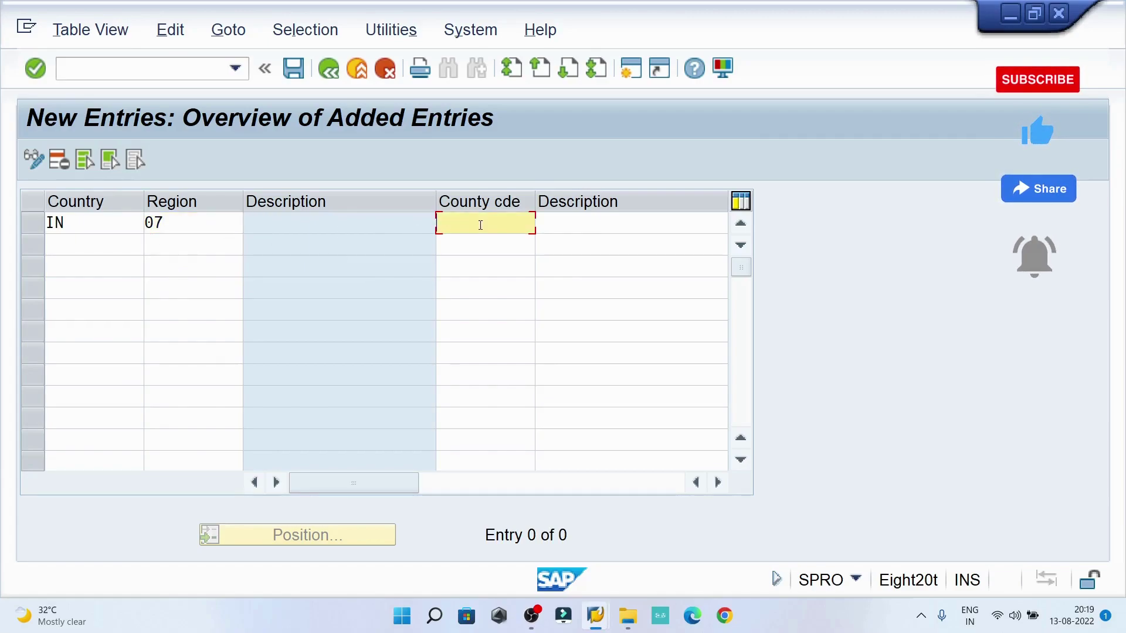
type("IN")
key("Tab")
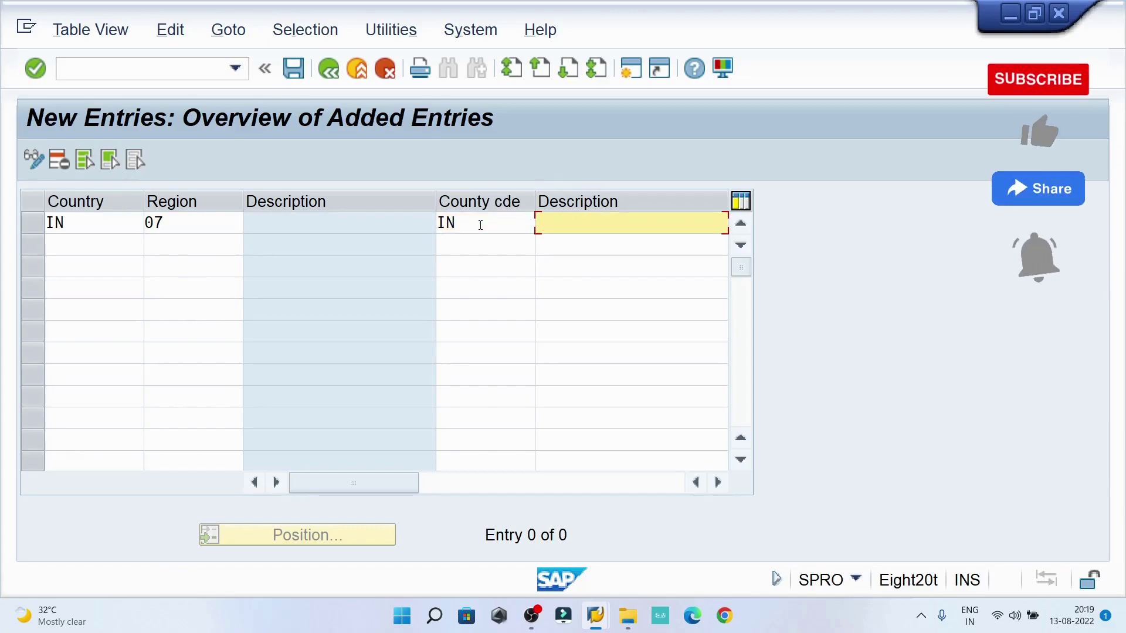
type("In - ")
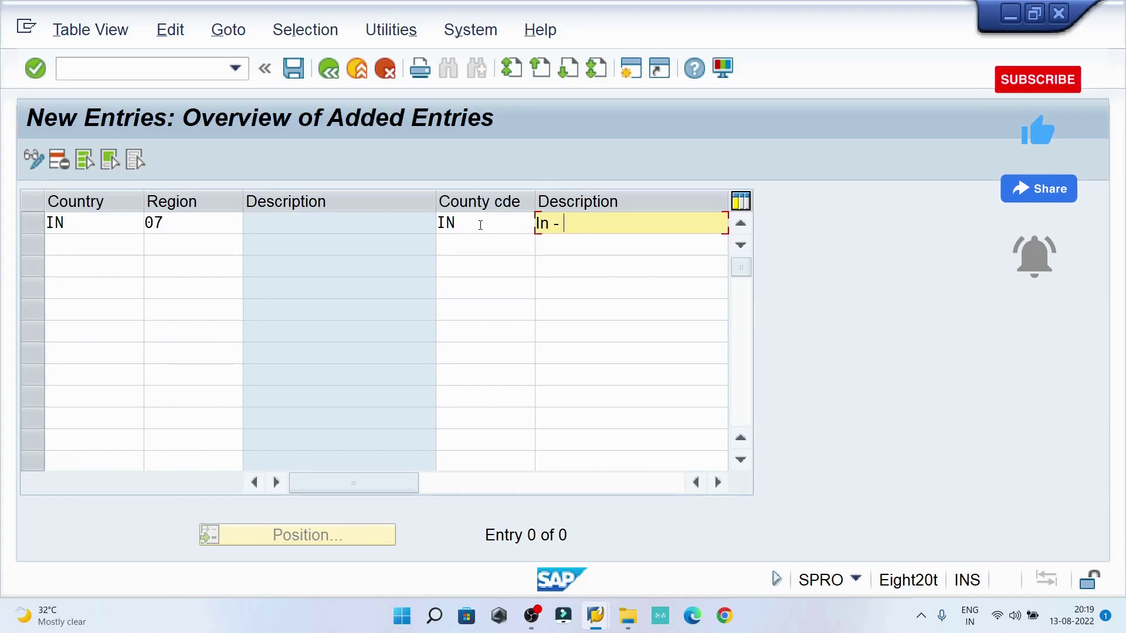
type("Haryana")
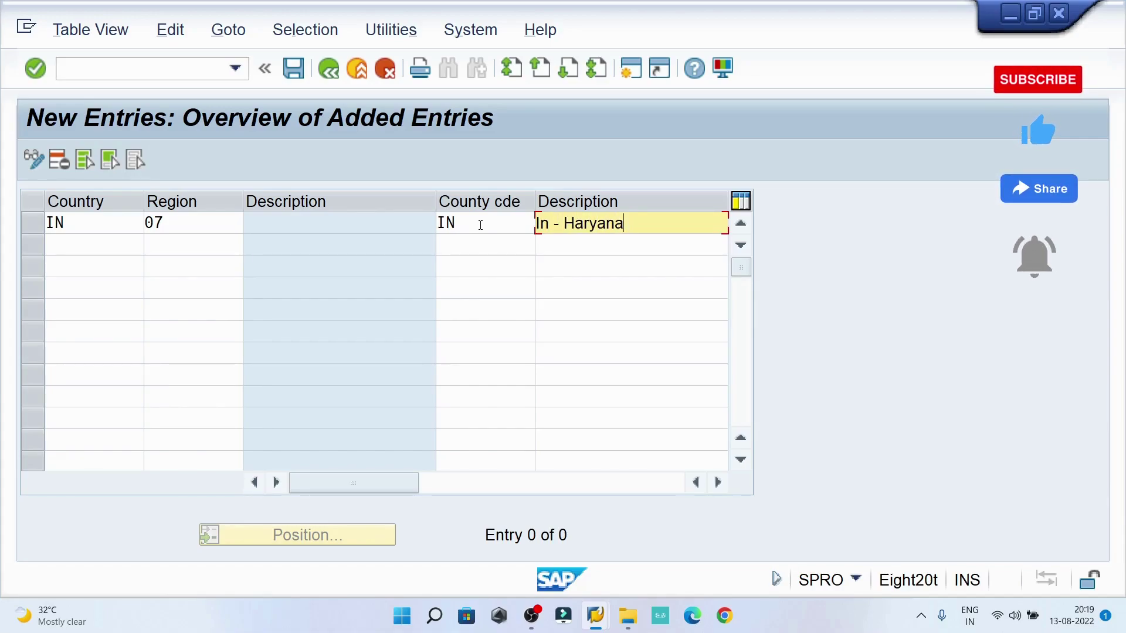
key("Return")
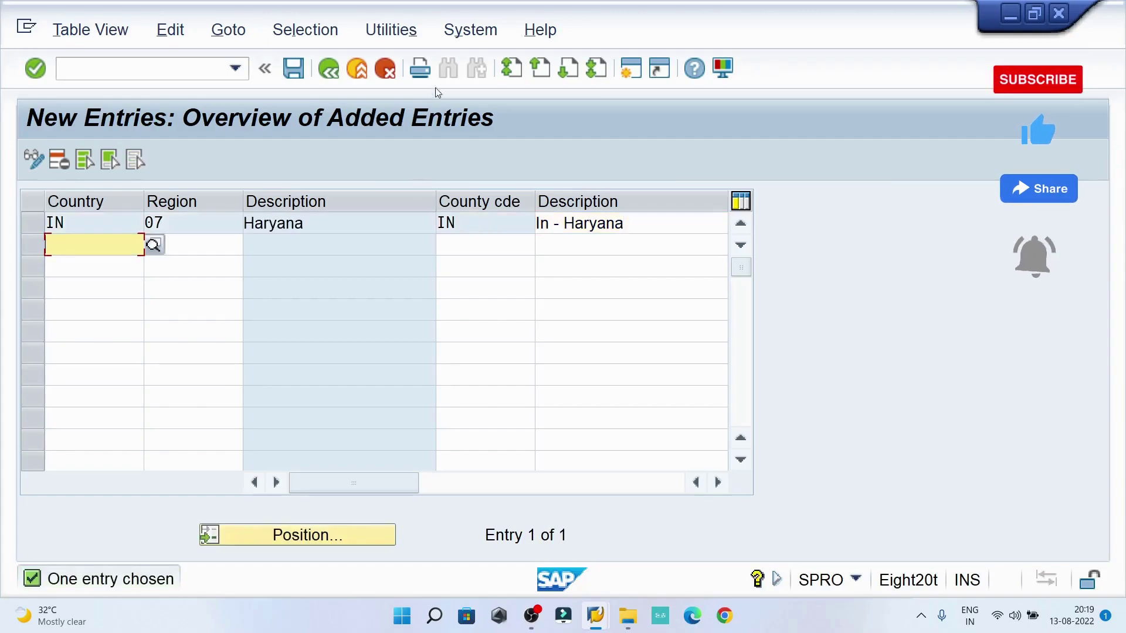
Save the county entry under customizing request 'CR for RCC1'
left_click(298, 65)
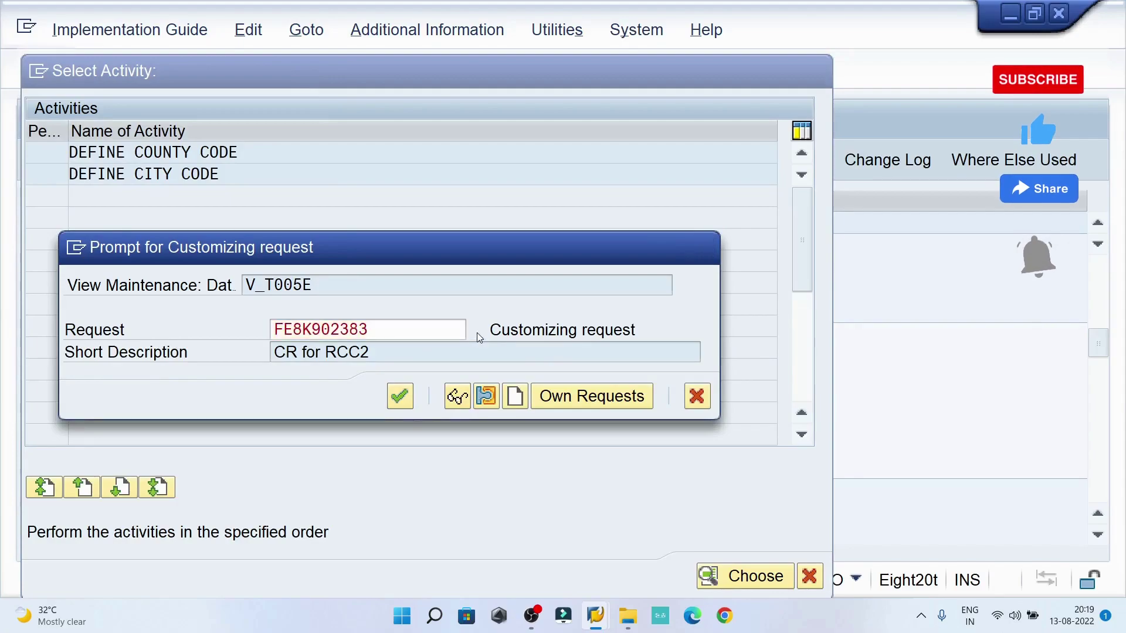
left_click(477, 331)
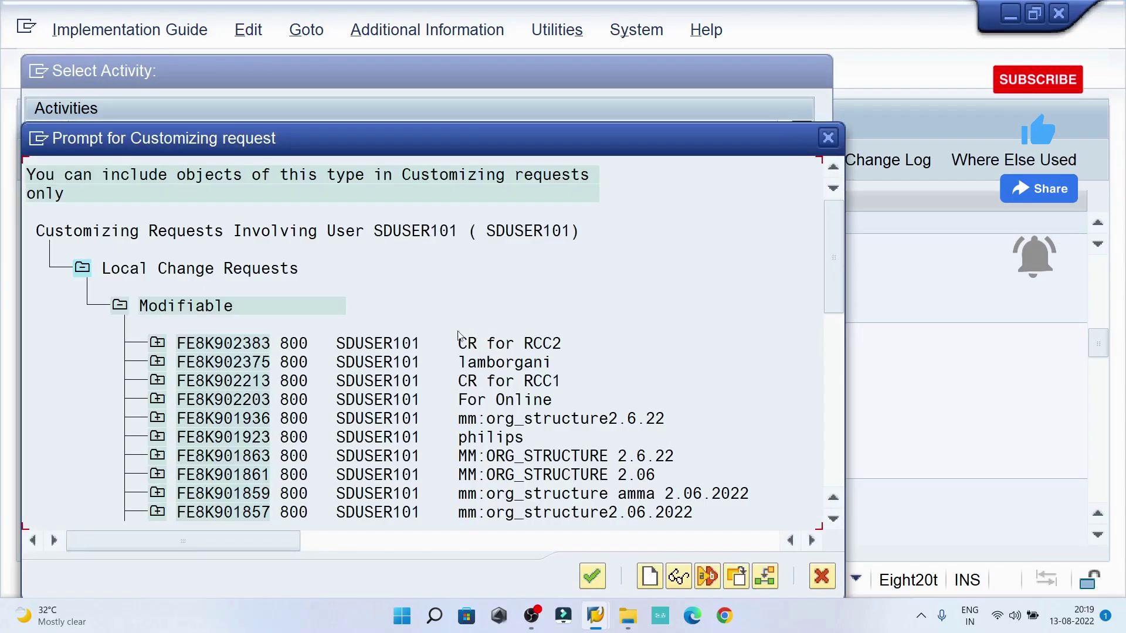
left_click(249, 383)
left_click(592, 577)
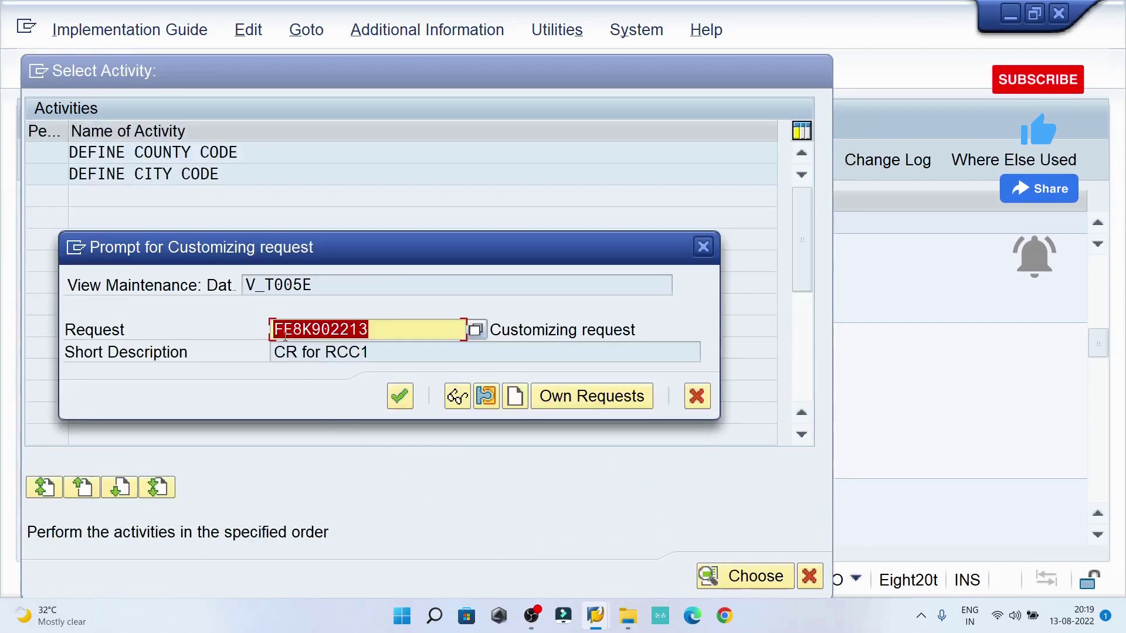
left_click(399, 397)
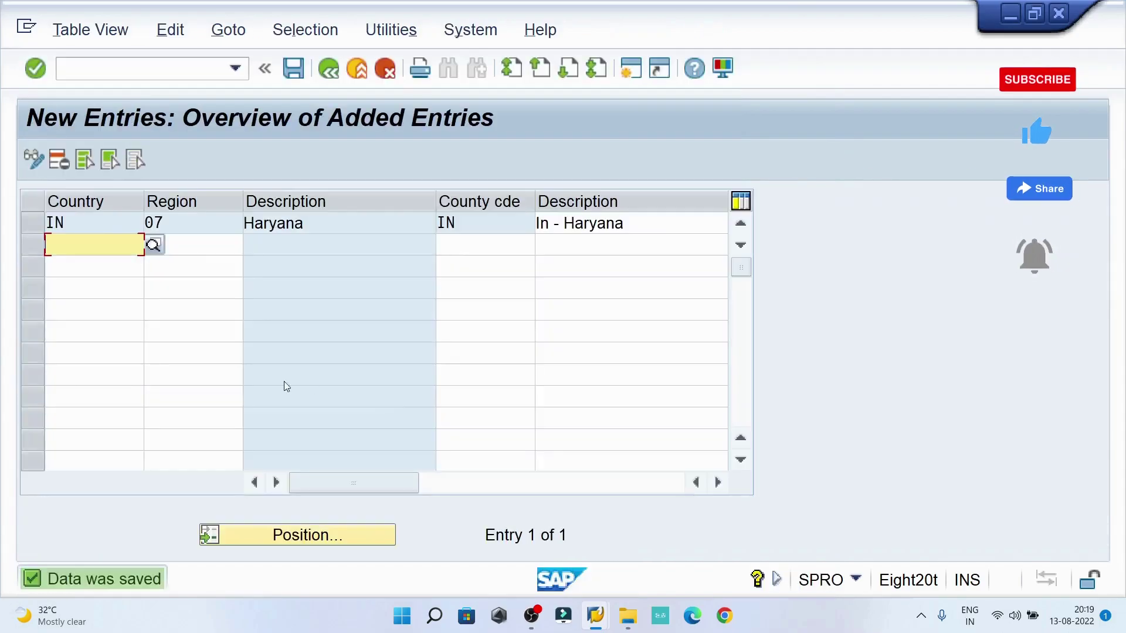
Check the saved row's region 07 and county code IN
left_click(157, 223)
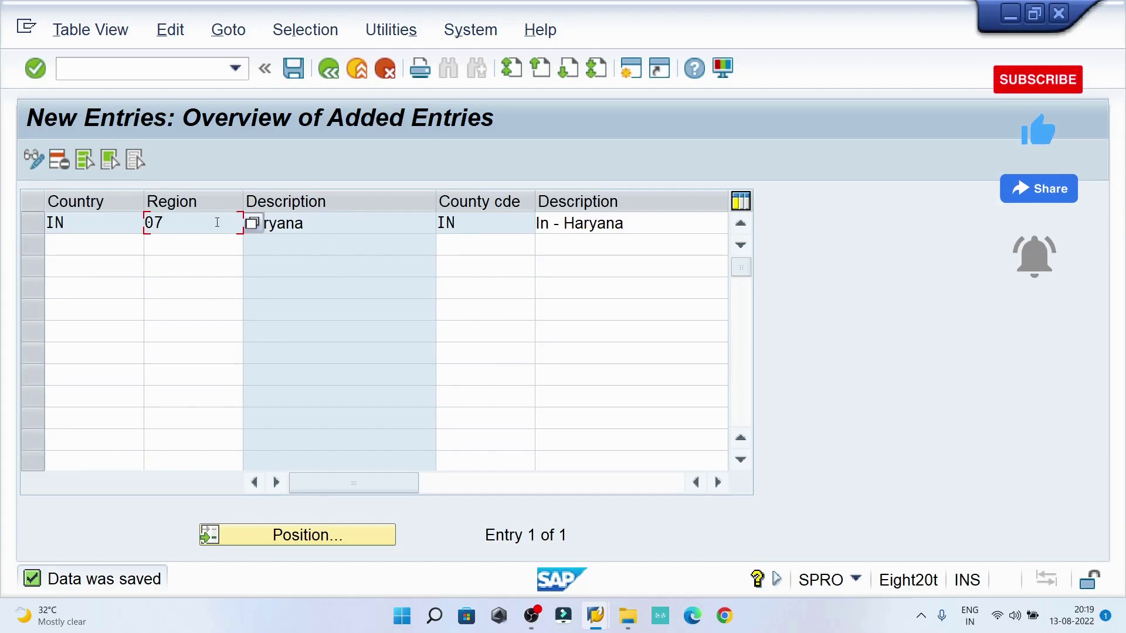
left_click_drag(218, 222, 154, 223)
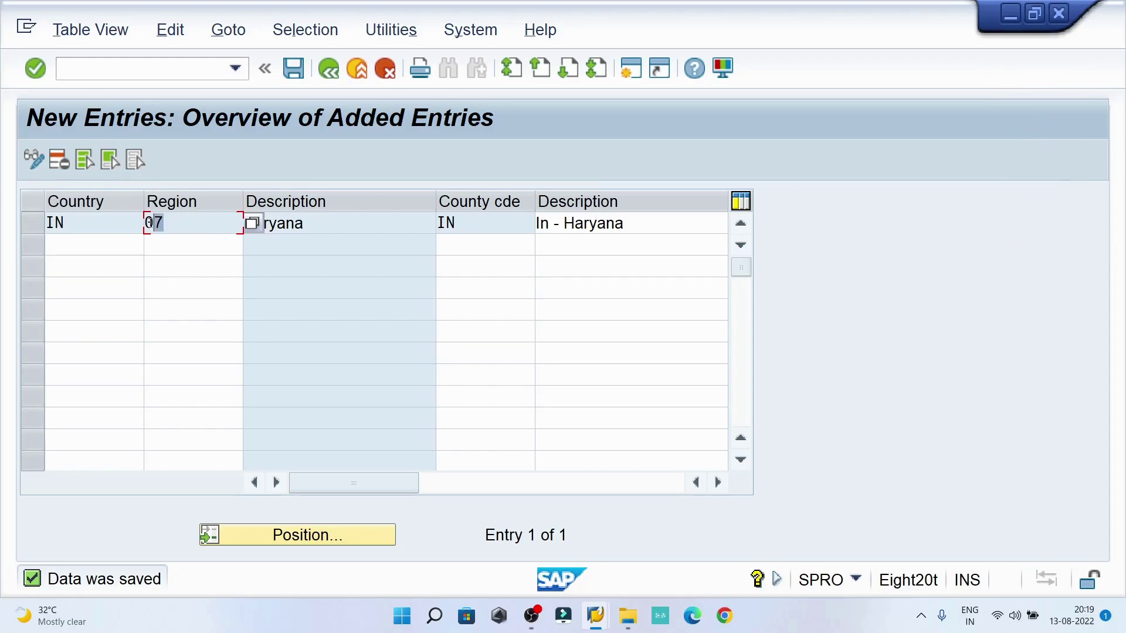
left_click(474, 223)
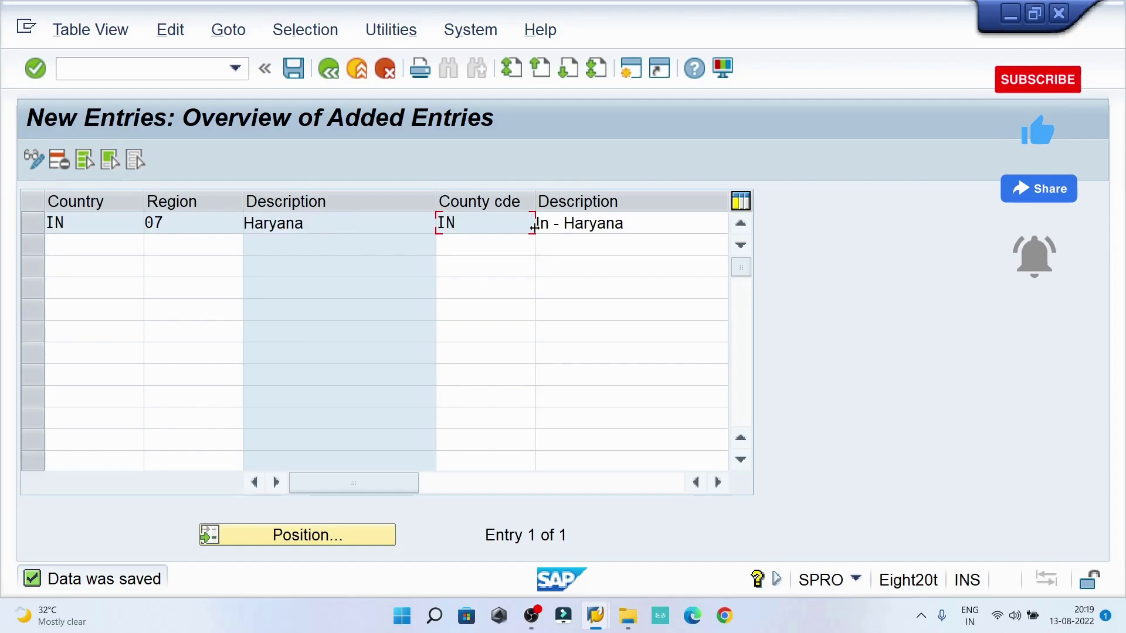
left_click(160, 72)
Return to plant RCC1's details and revalidate county code IN, now showing 'In - Haryana'
type("/n")
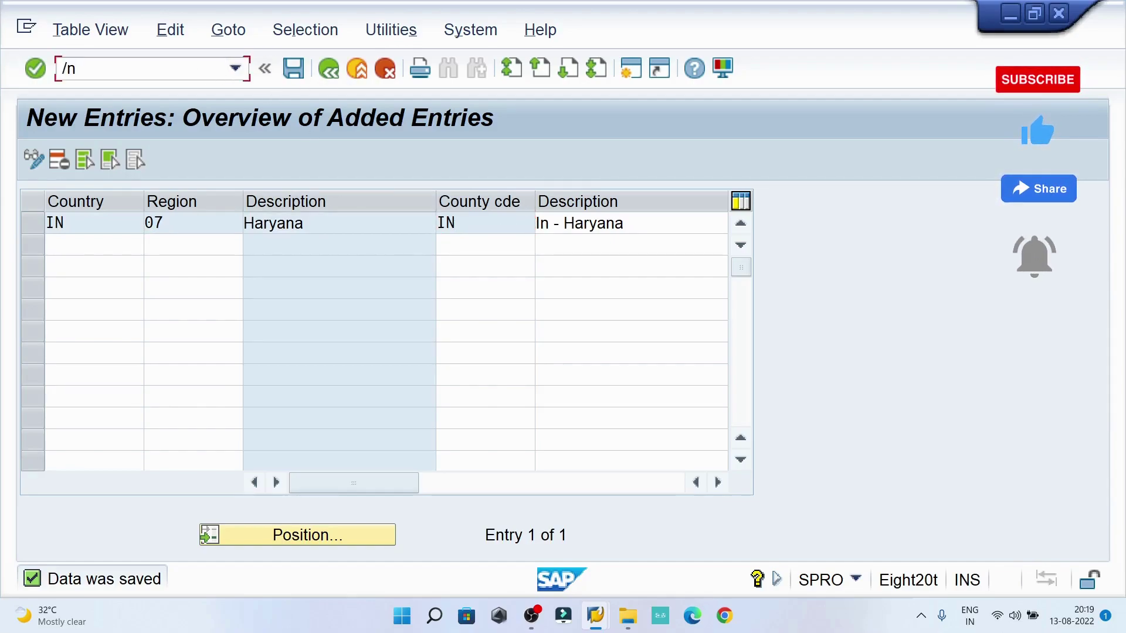
key("Return")
left_click(595, 616)
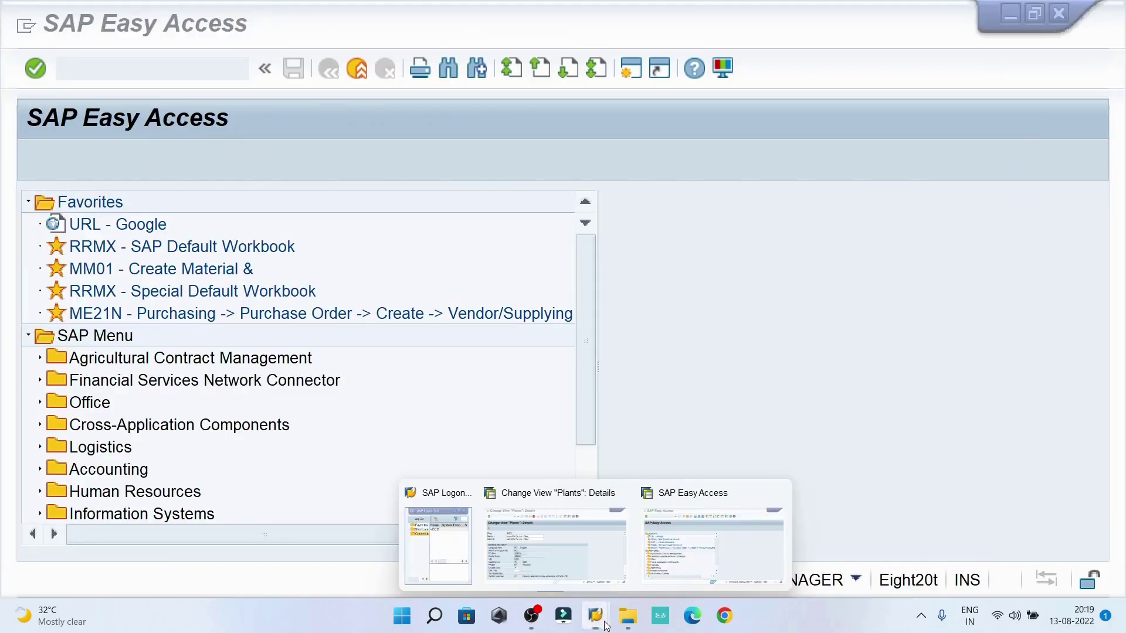
left_click(565, 557)
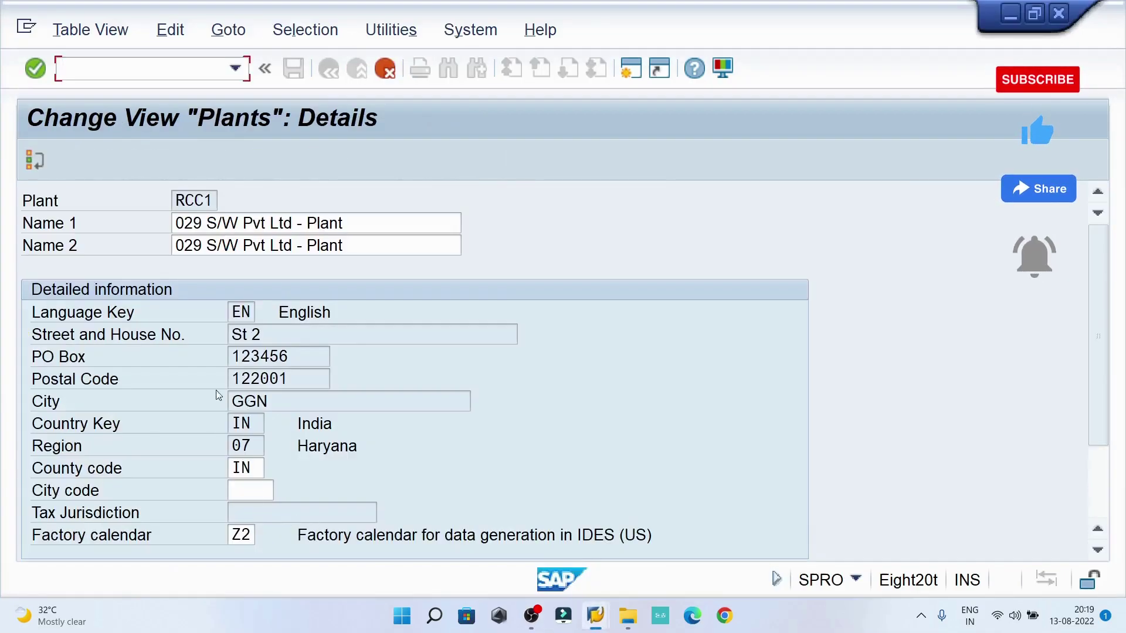
left_click(259, 470)
key("Return")
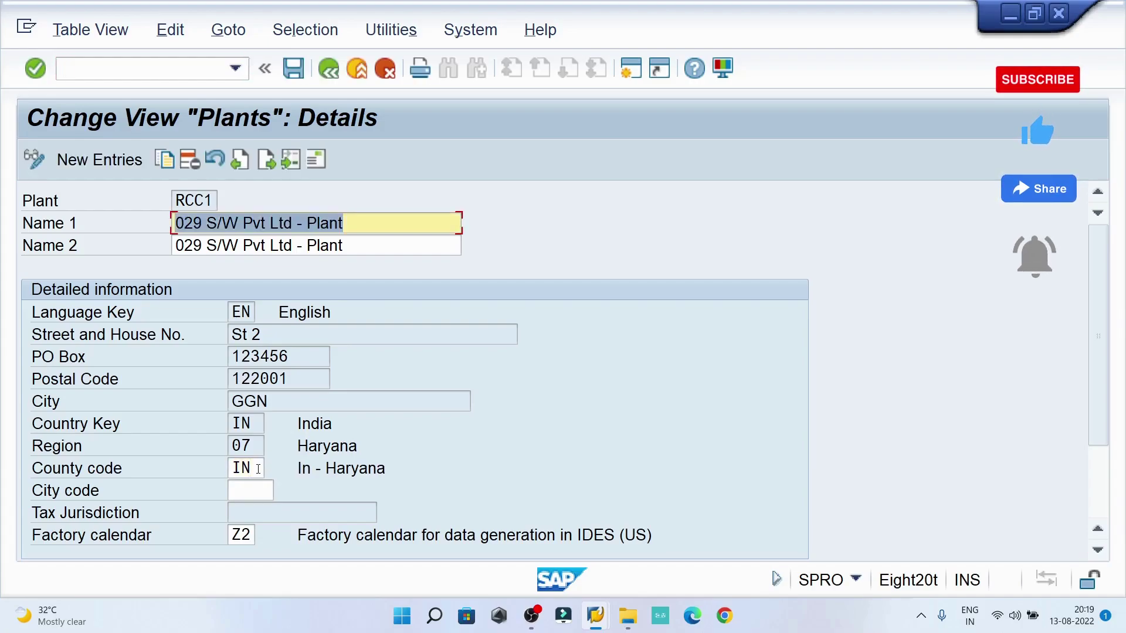
left_click_drag(296, 469, 385, 473)
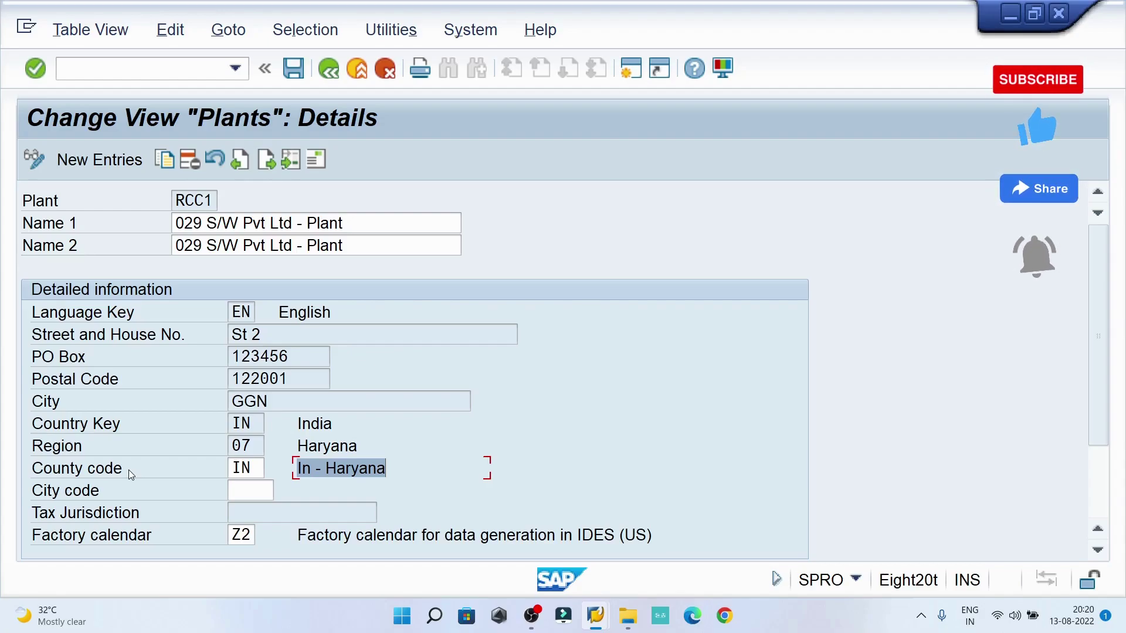
Save plant RCC1 with county code IN, confirming request 'CR for RCC1'
key("F3")
key("Return")
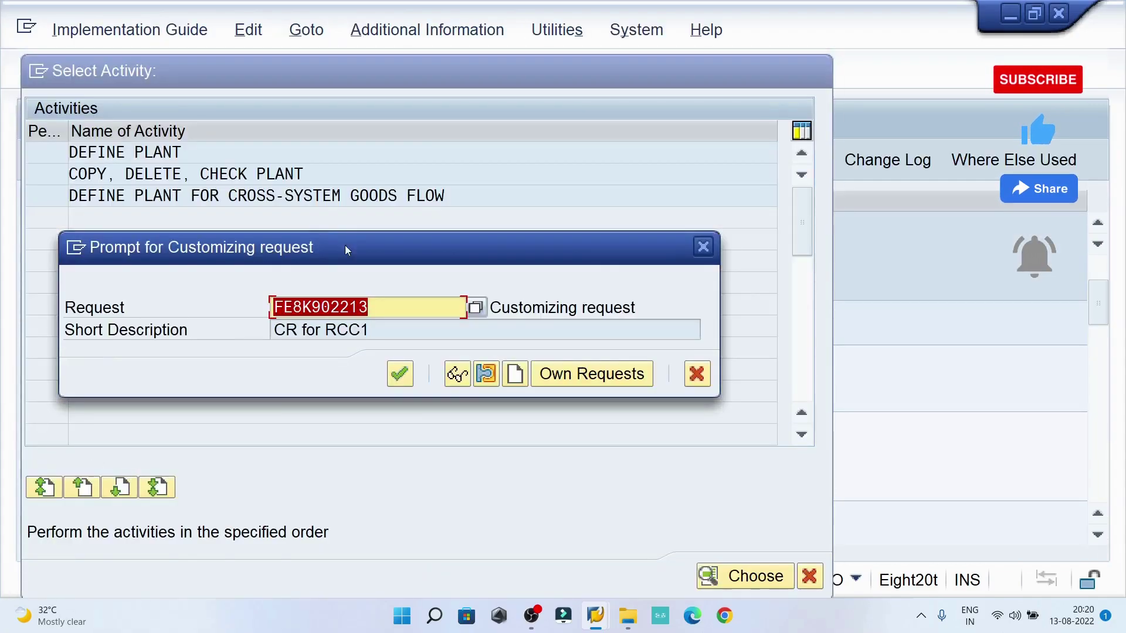
left_click(399, 374)
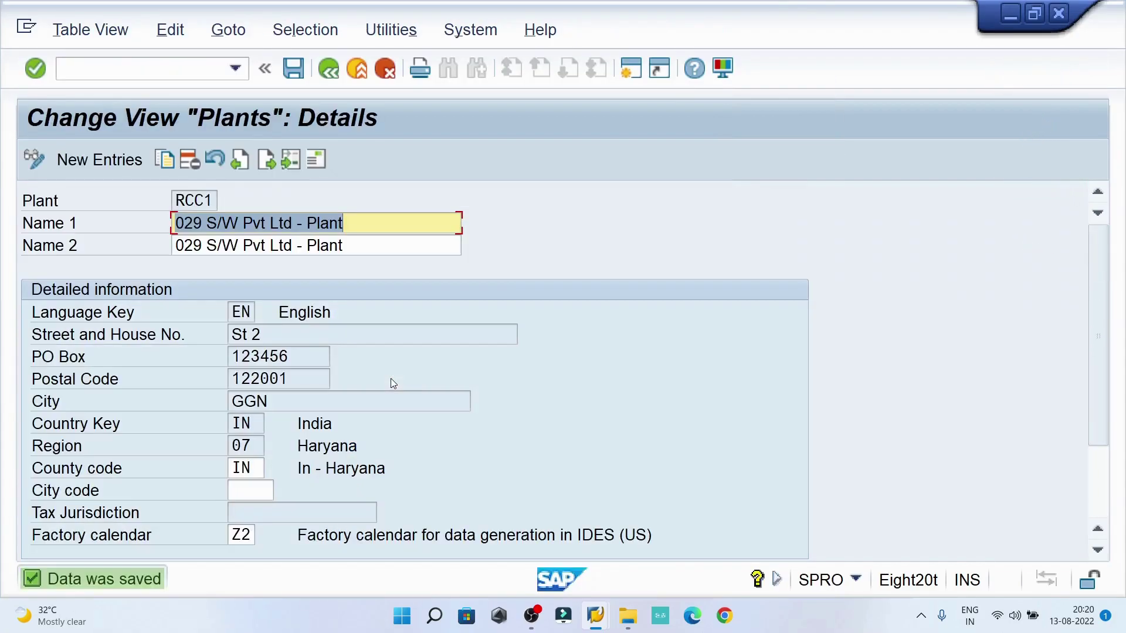